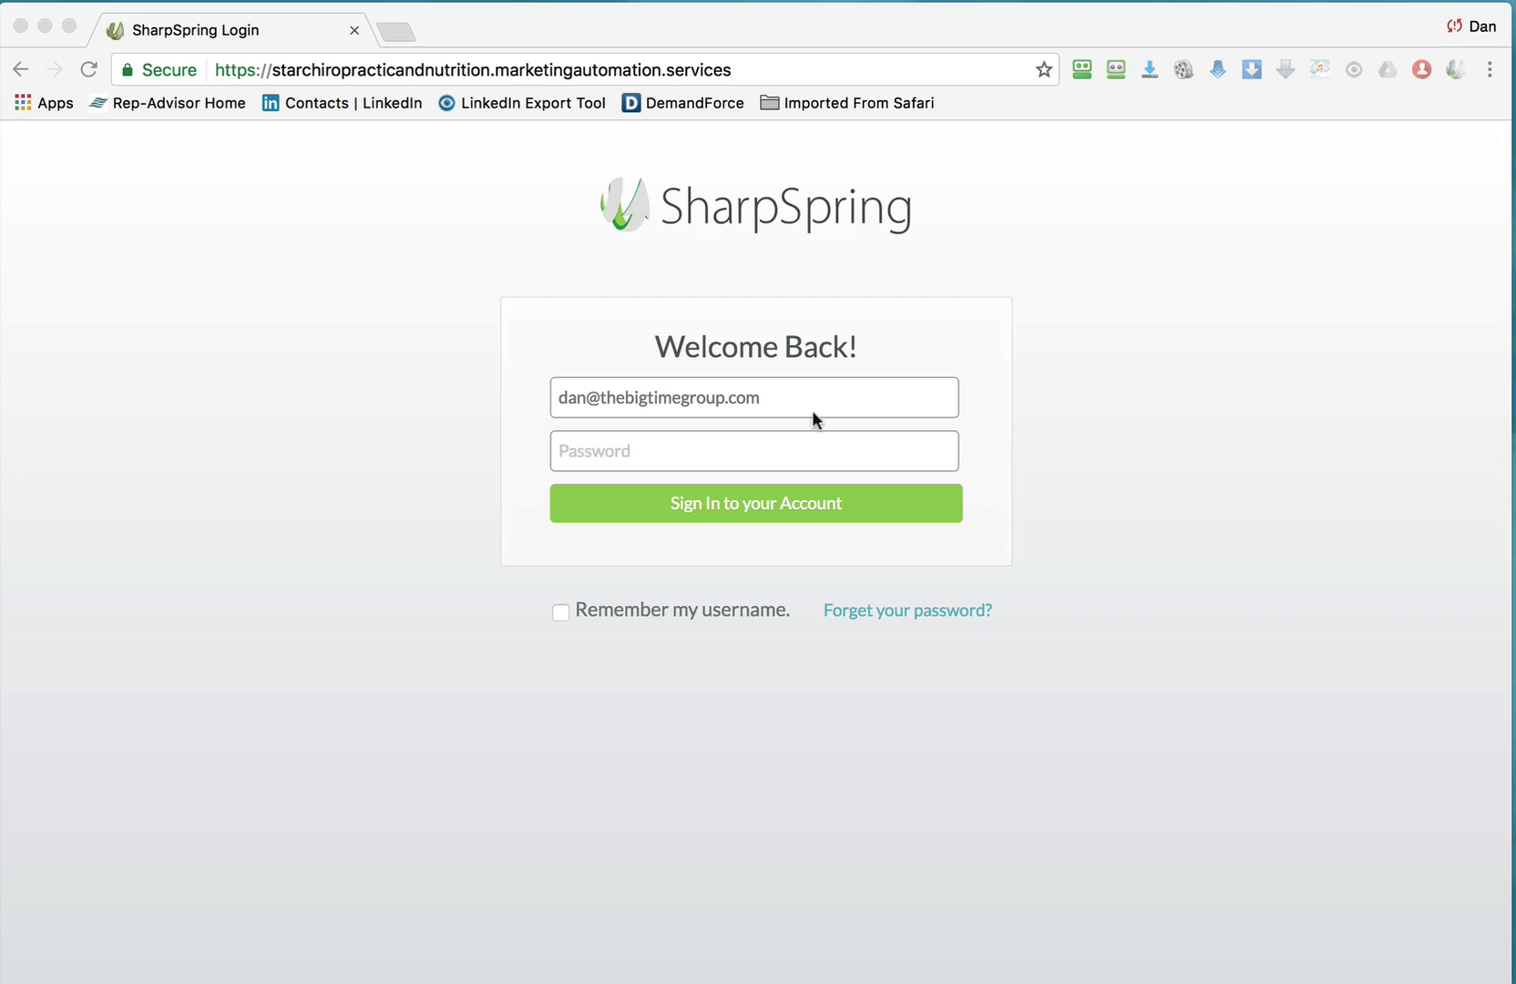
Sign in to the clinic's SharpSpring account with the saved e-mail and the account password.
{"action": "left_click", "coordinate": [799, 404]}
{"action": "left_click", "coordinate": [798, 402]}
{"action": "key", "text": "ctrl+v"}
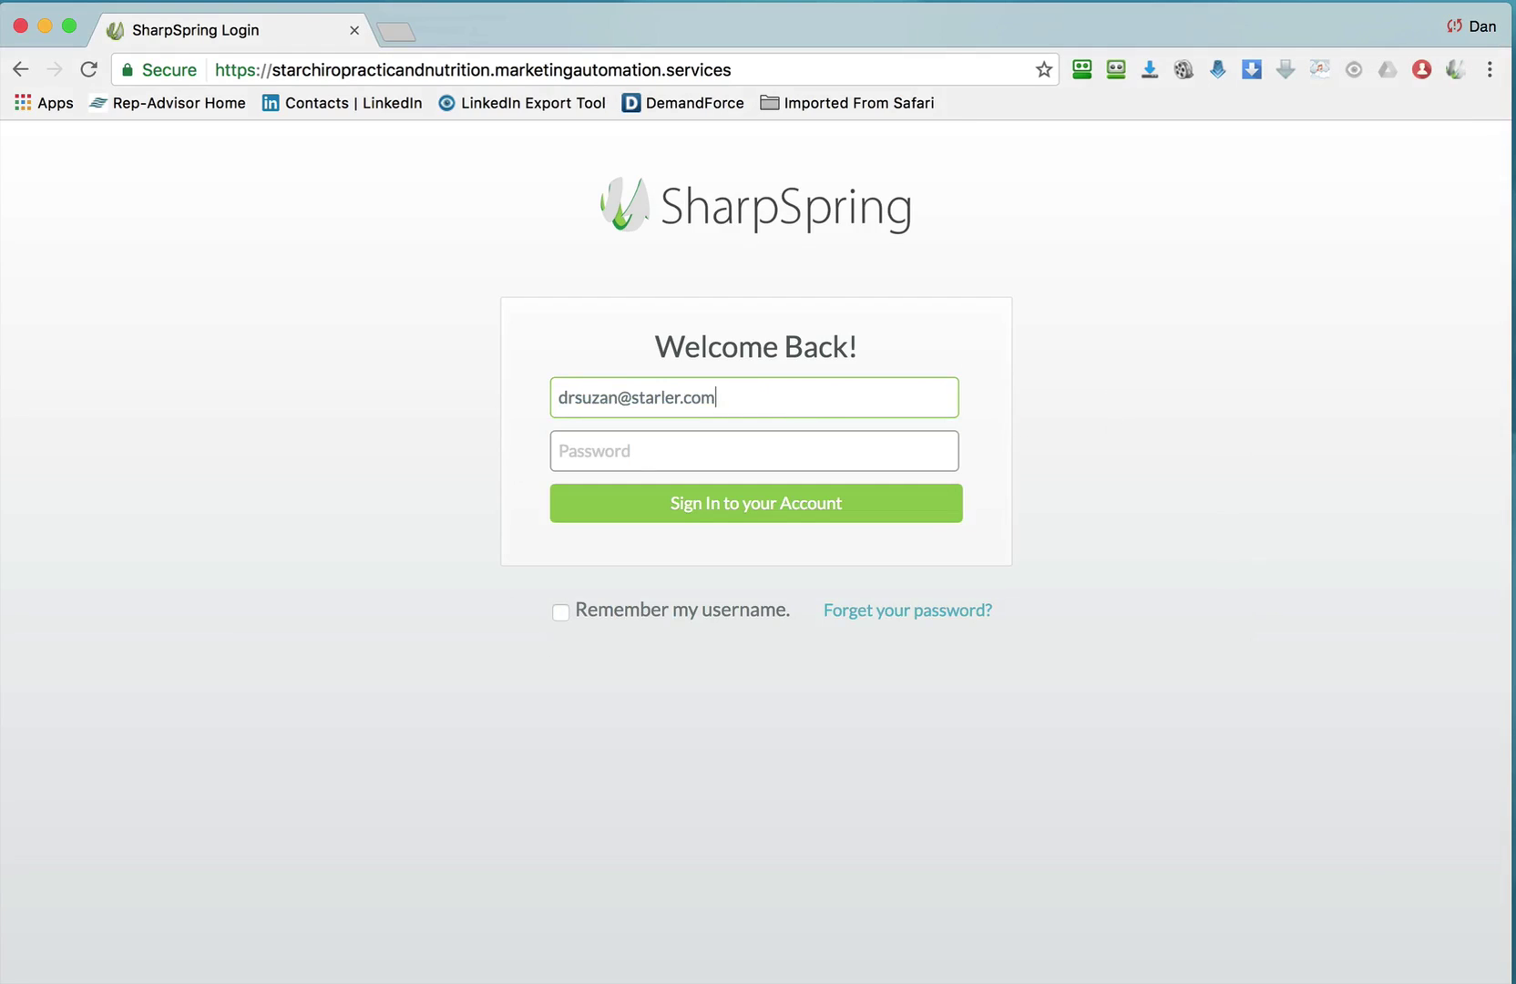
{"action": "left_click", "coordinate": [586, 449]}
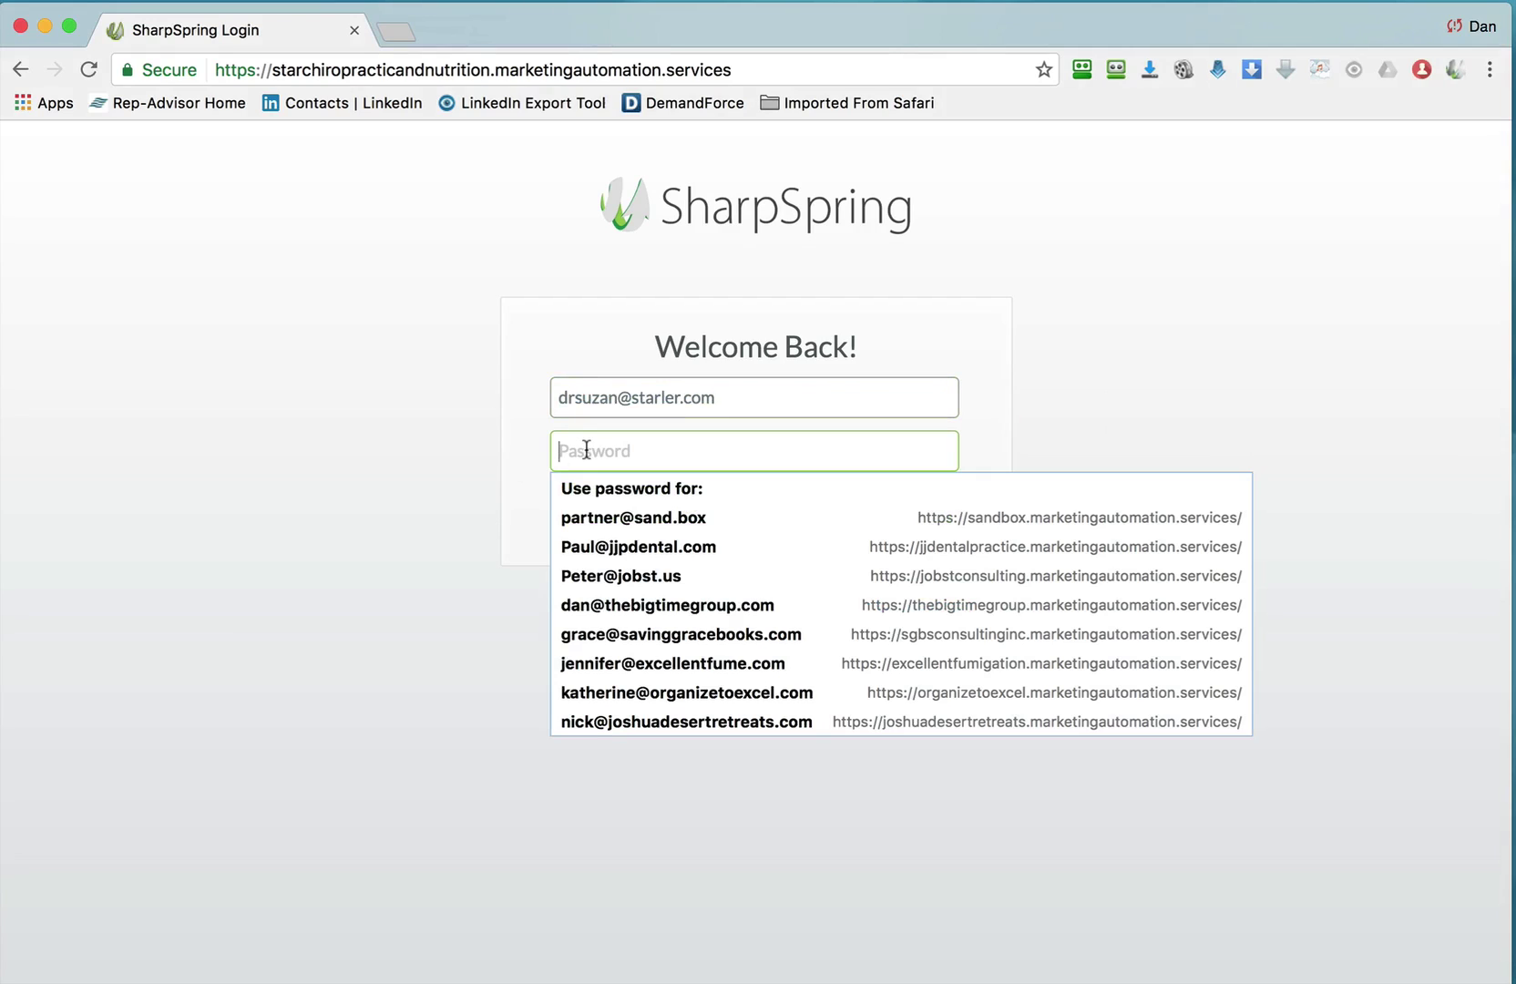
{"action": "type", "text": "••"}
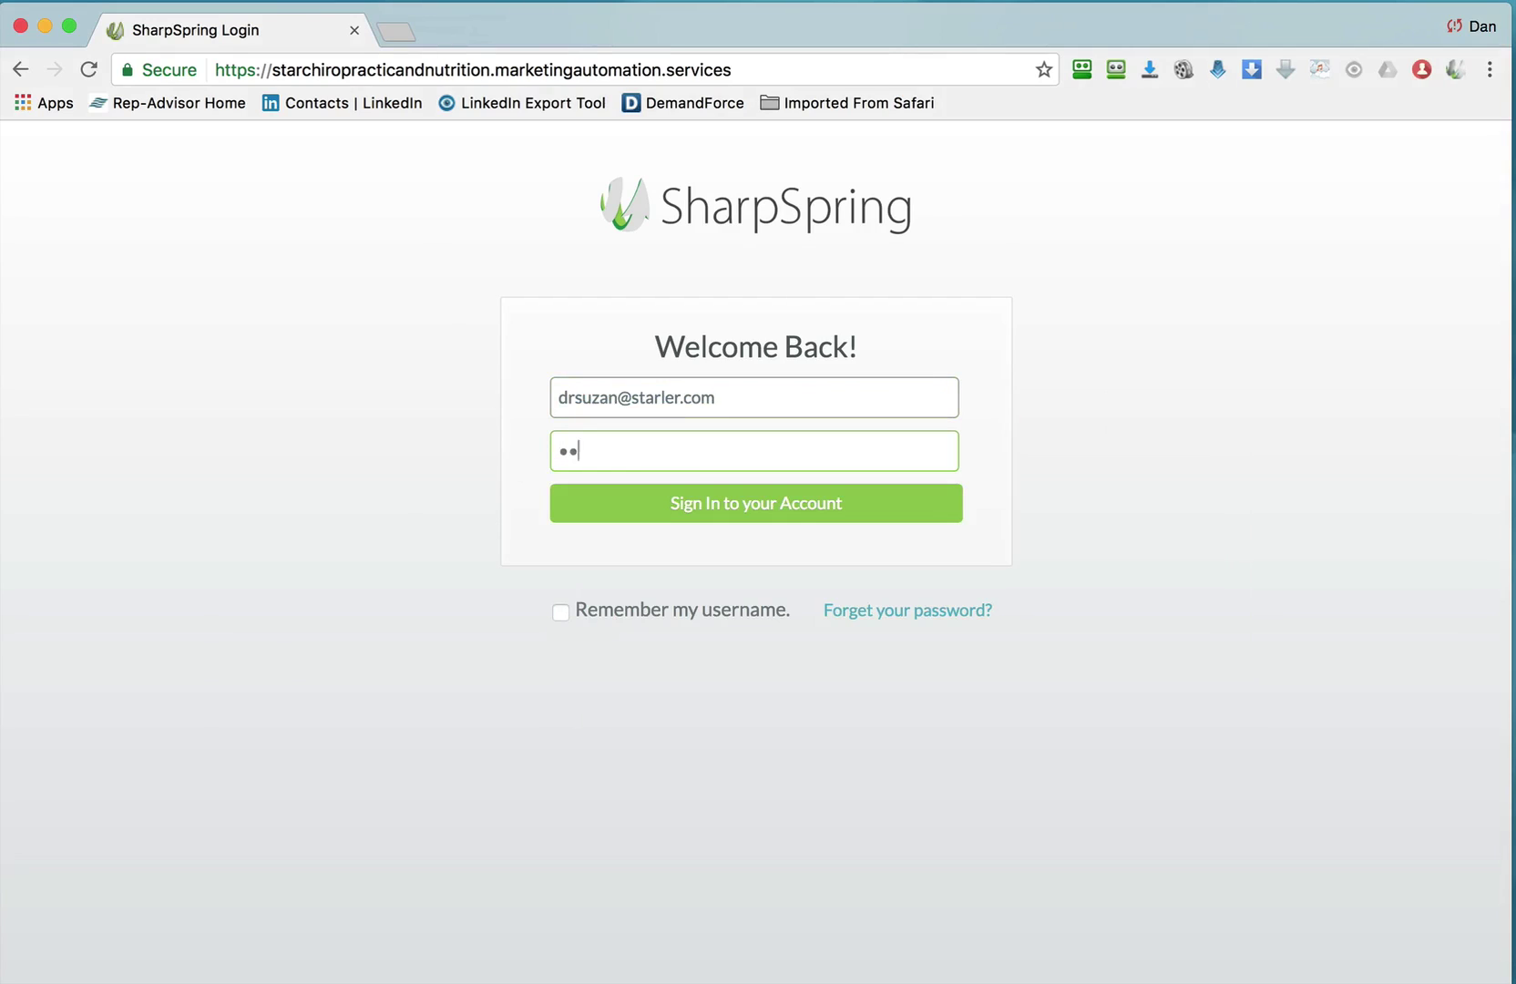
{"action": "key", "text": "Return"}
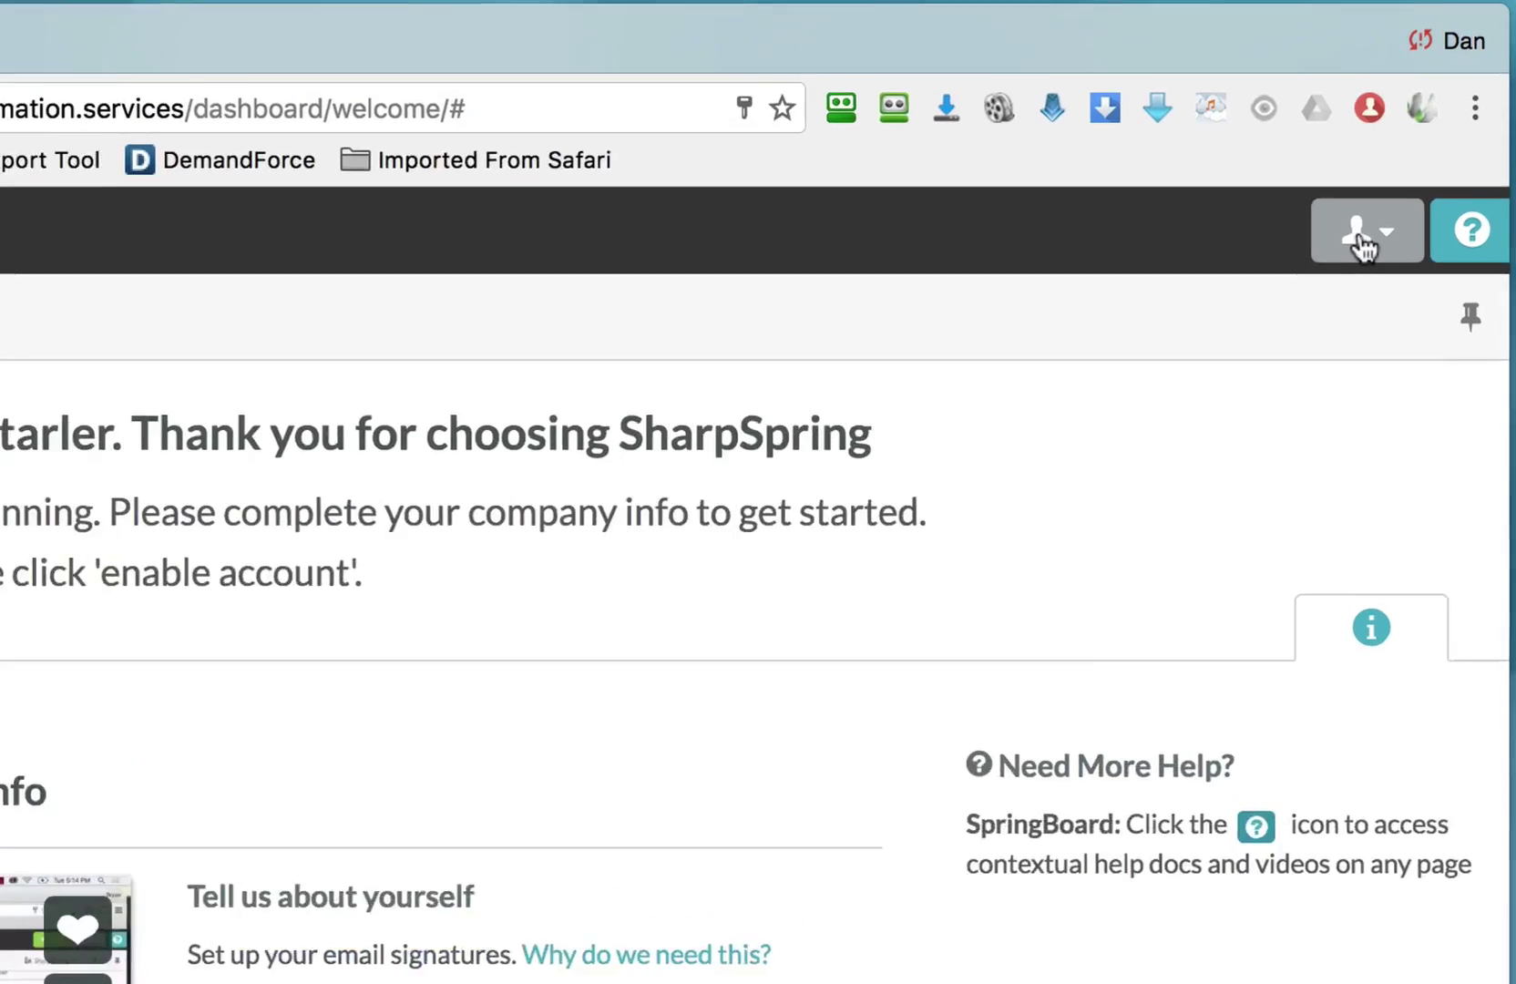
Go to Settings from the user account menu to reach the My Account page.
{"action": "left_click", "coordinate": [1416, 155]}
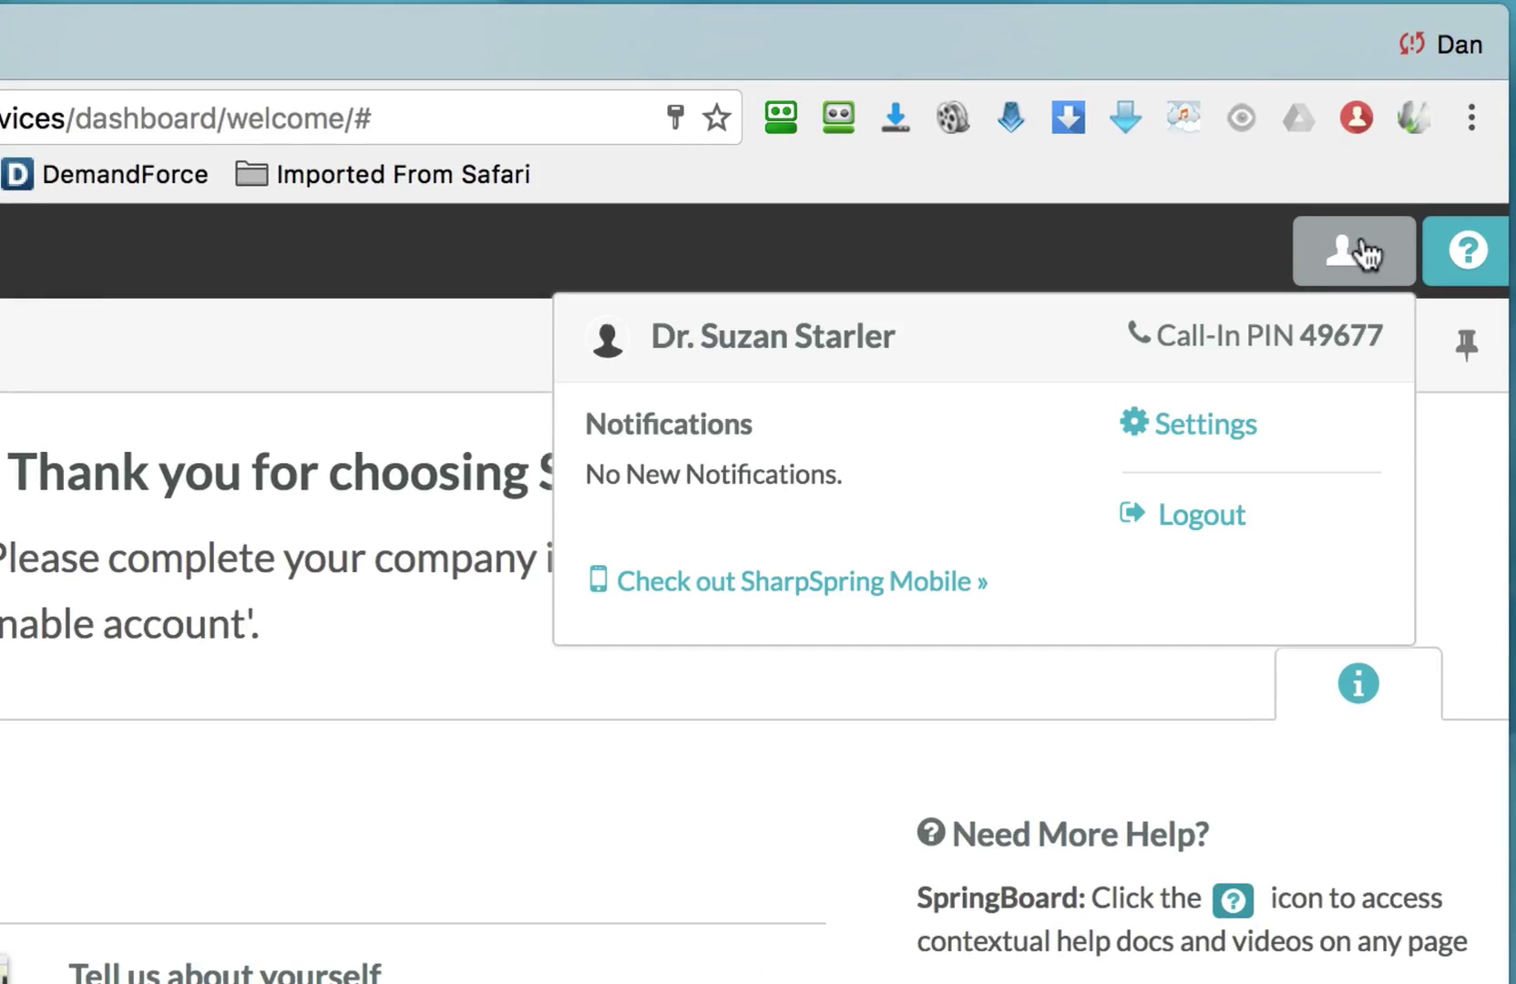
{"action": "left_click", "coordinate": [1205, 430]}
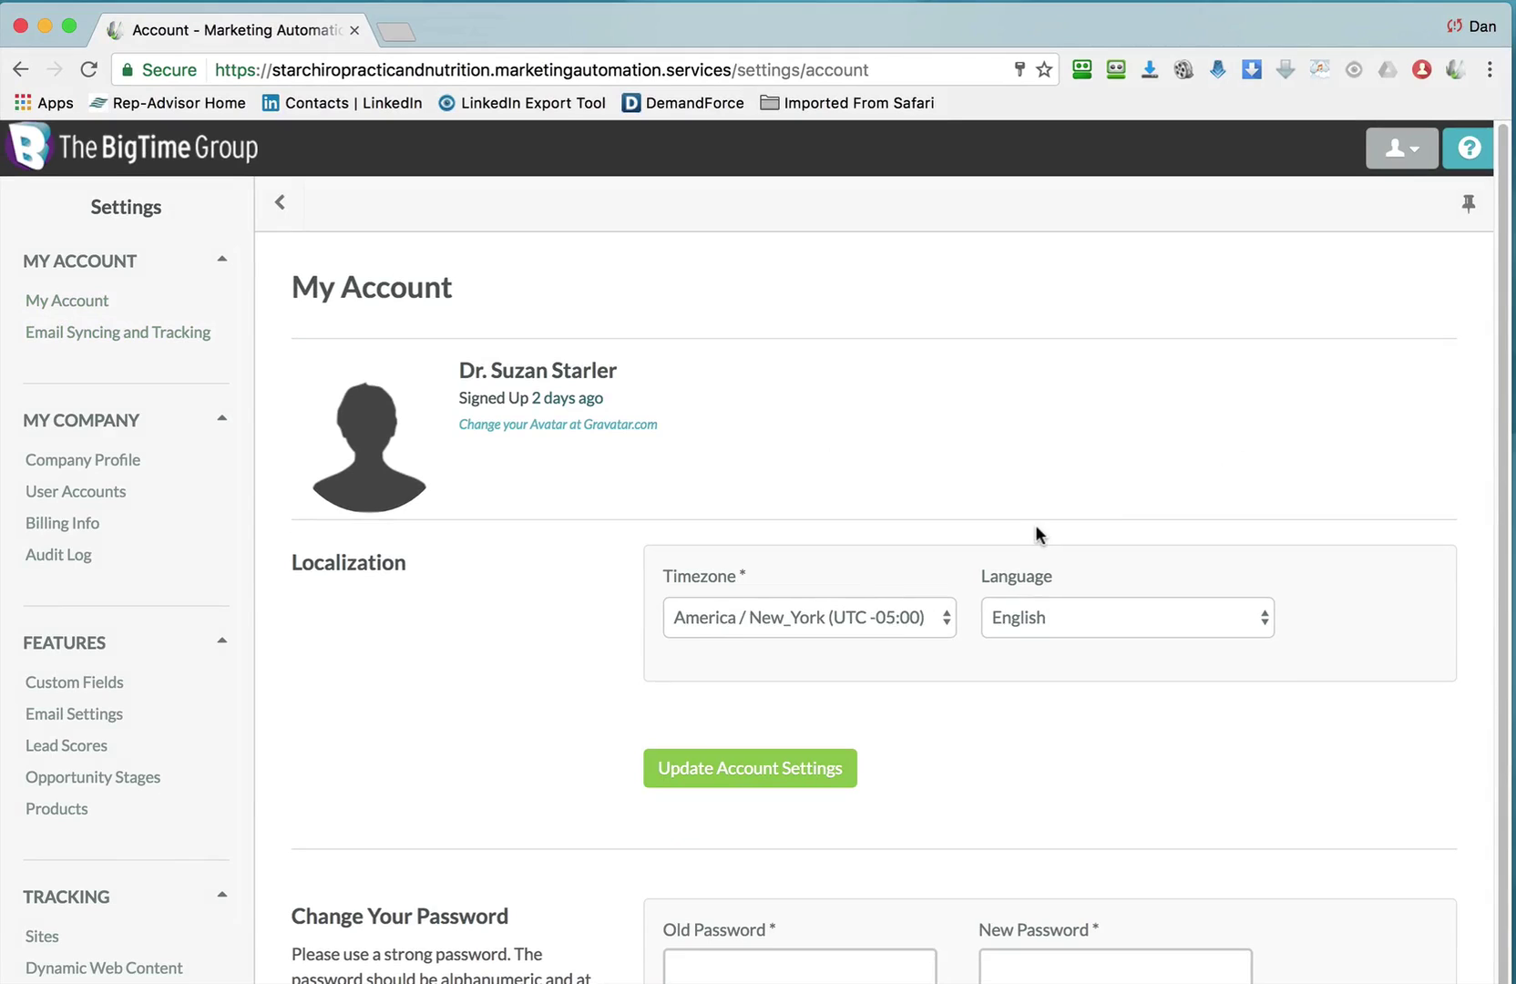
Change the account timezone to America / Los_Angeles (UTC -08:00) and update account settings.
{"action": "scroll", "coordinate": [1035, 524], "scroll_direction": "down", "scroll_amount": 3}
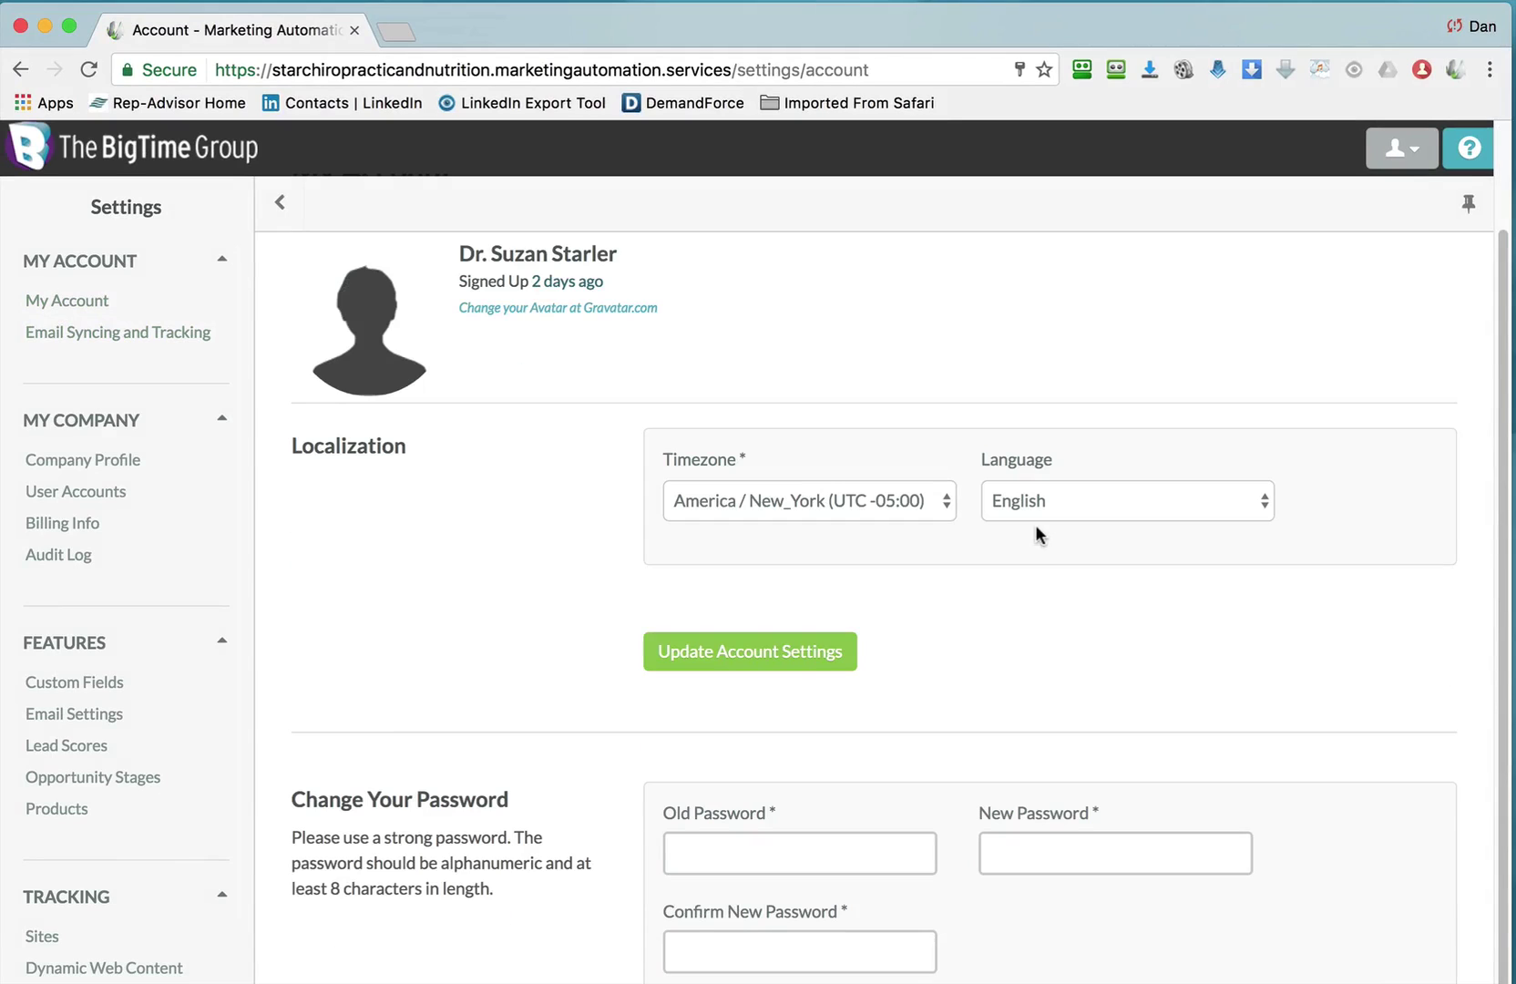
{"action": "left_click", "coordinate": [897, 507]}
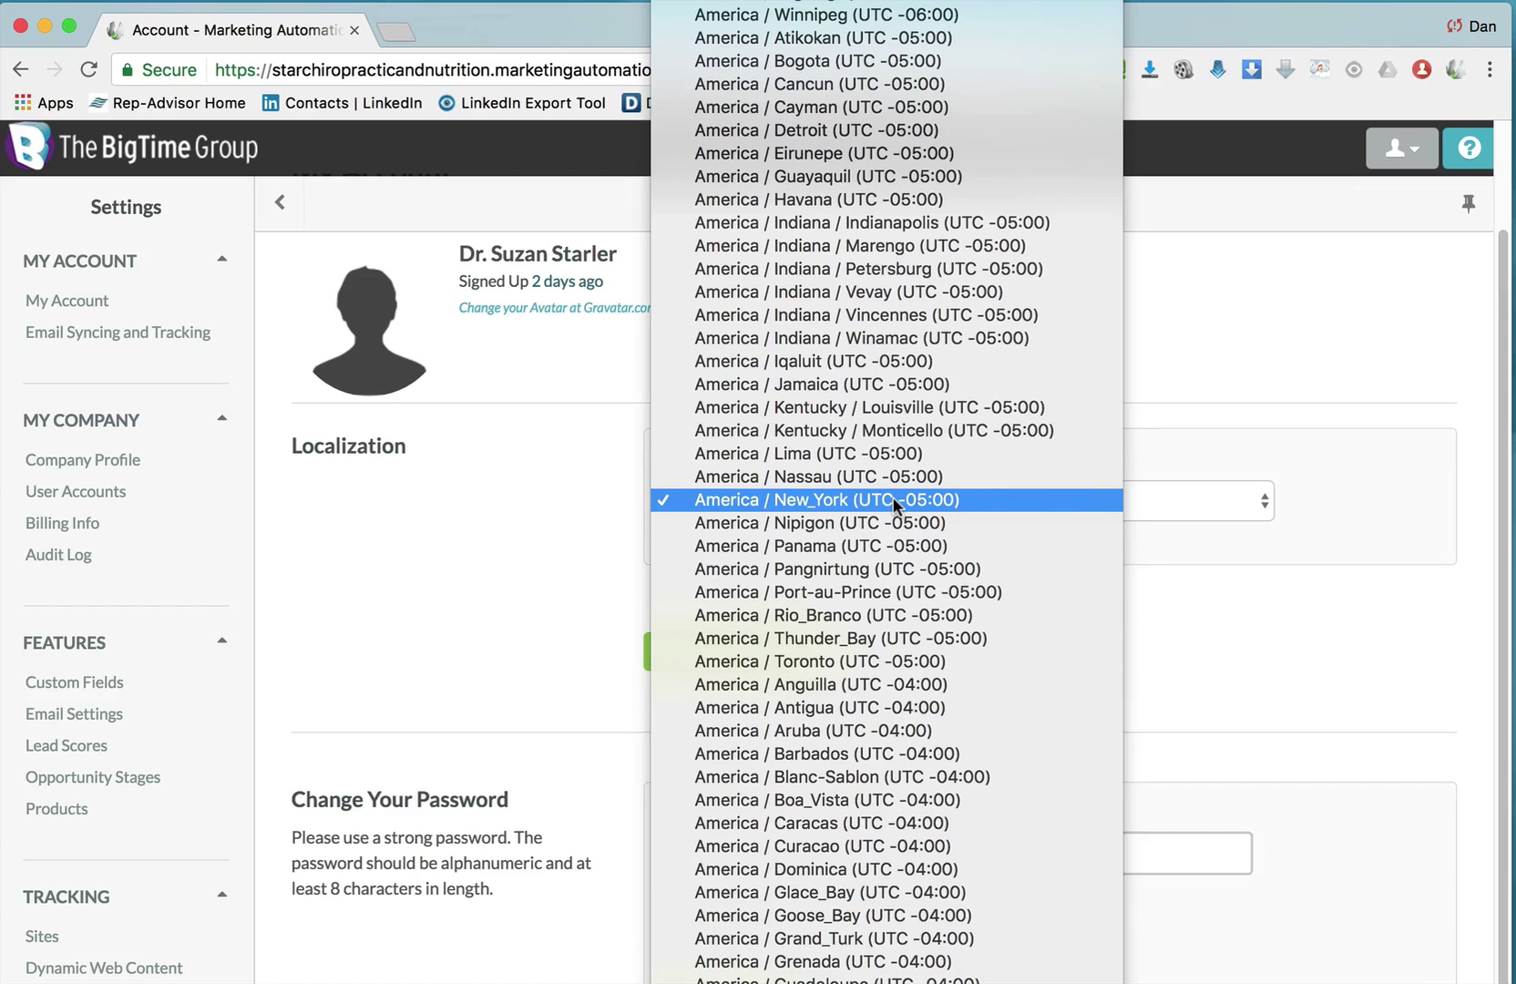
{"action": "scroll", "coordinate": [892, 496], "scroll_direction": "up", "scroll_amount": 10}
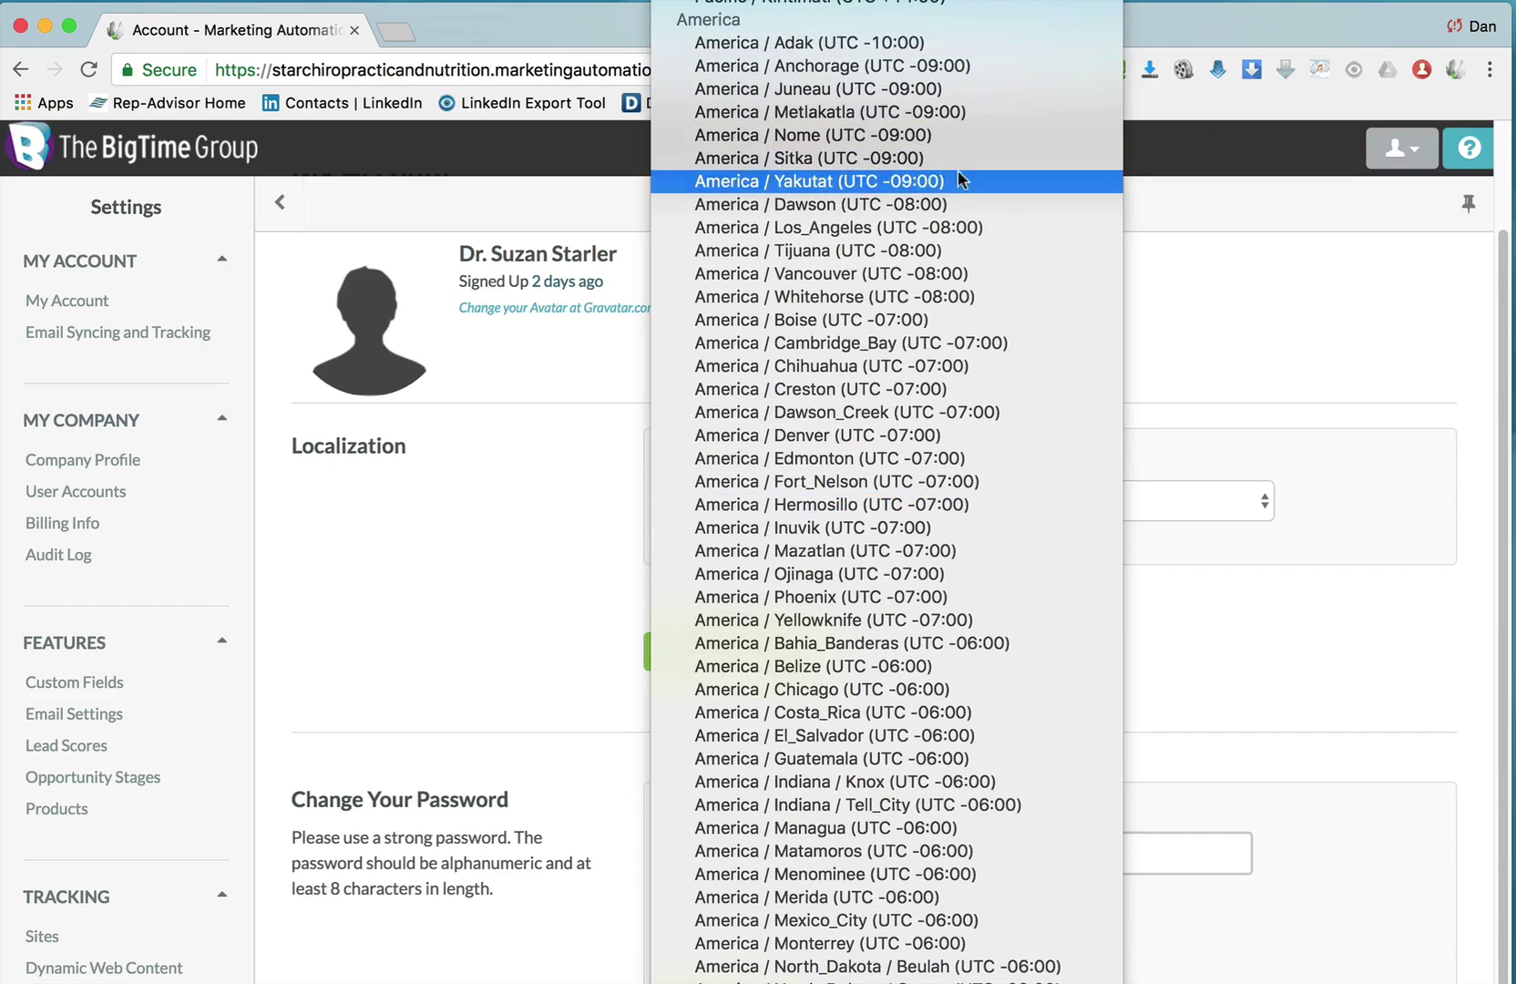
{"action": "left_click", "coordinate": [950, 228]}
{"action": "left_click", "coordinate": [710, 649]}
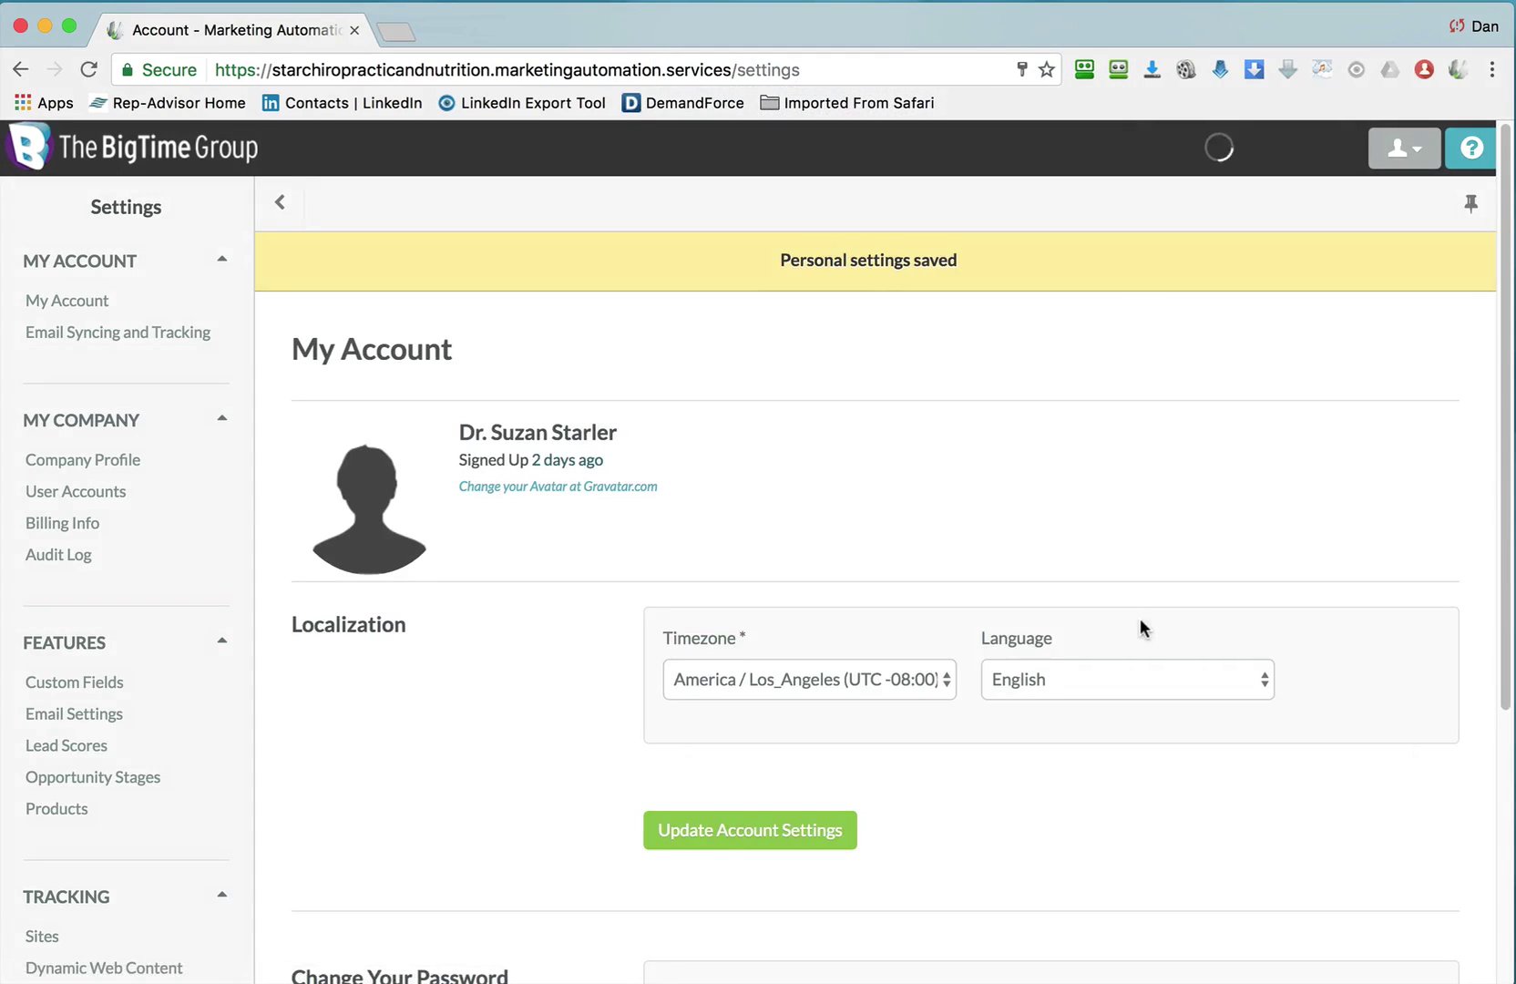
{"action": "scroll", "coordinate": [1075, 533], "scroll_direction": "down", "scroll_amount": 5}
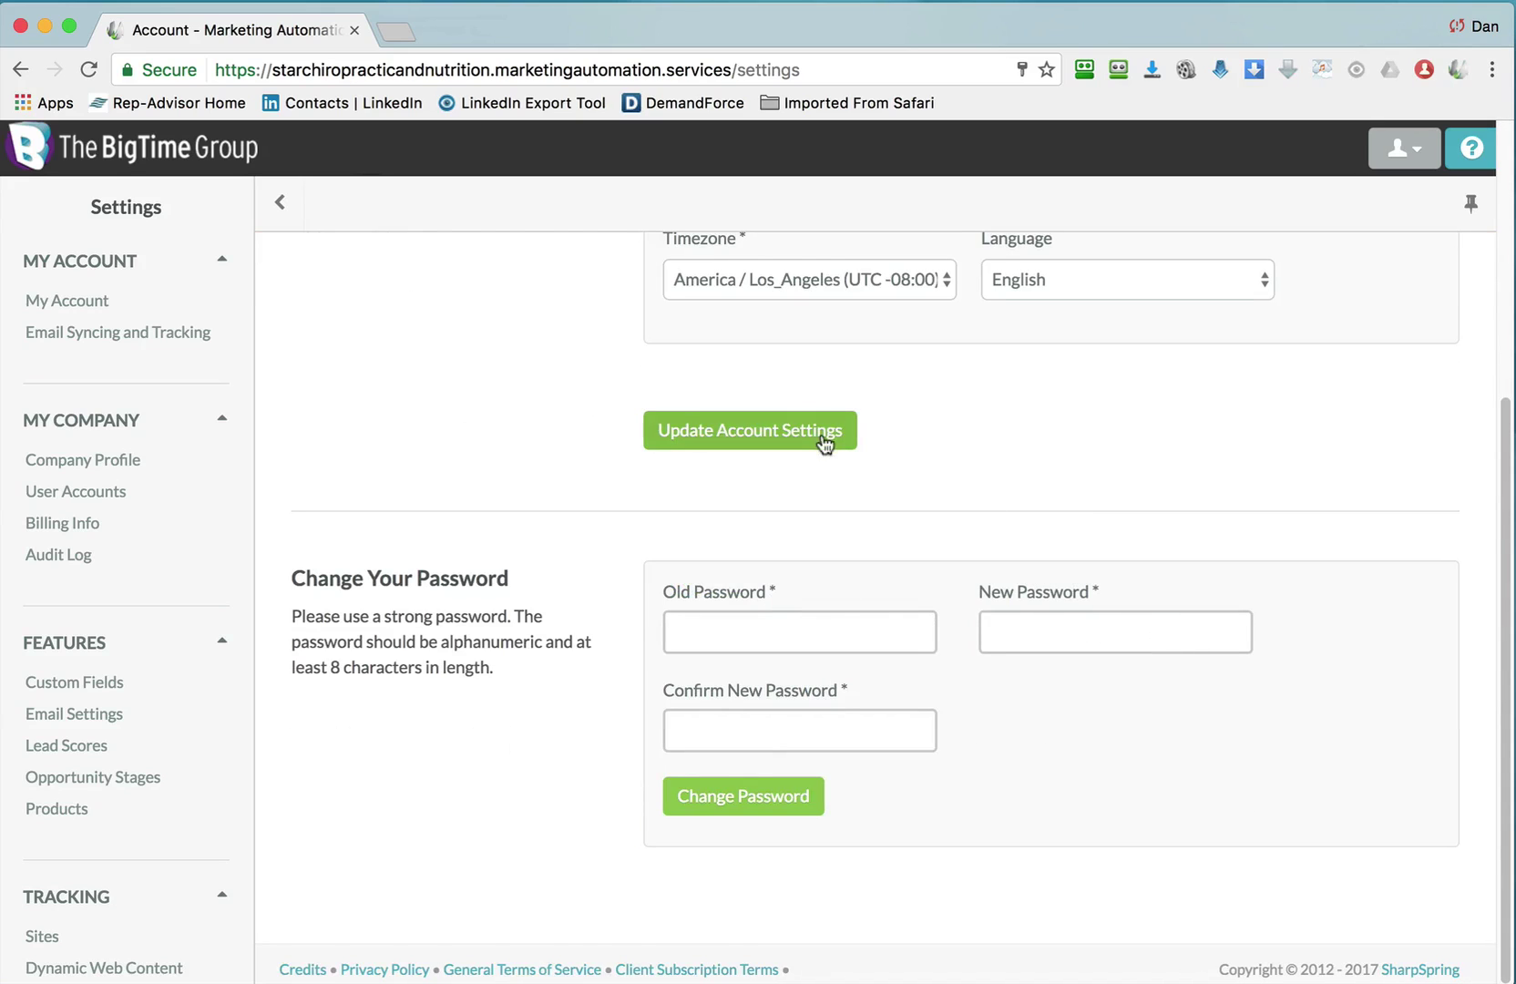
{"action": "left_click", "coordinate": [729, 430]}
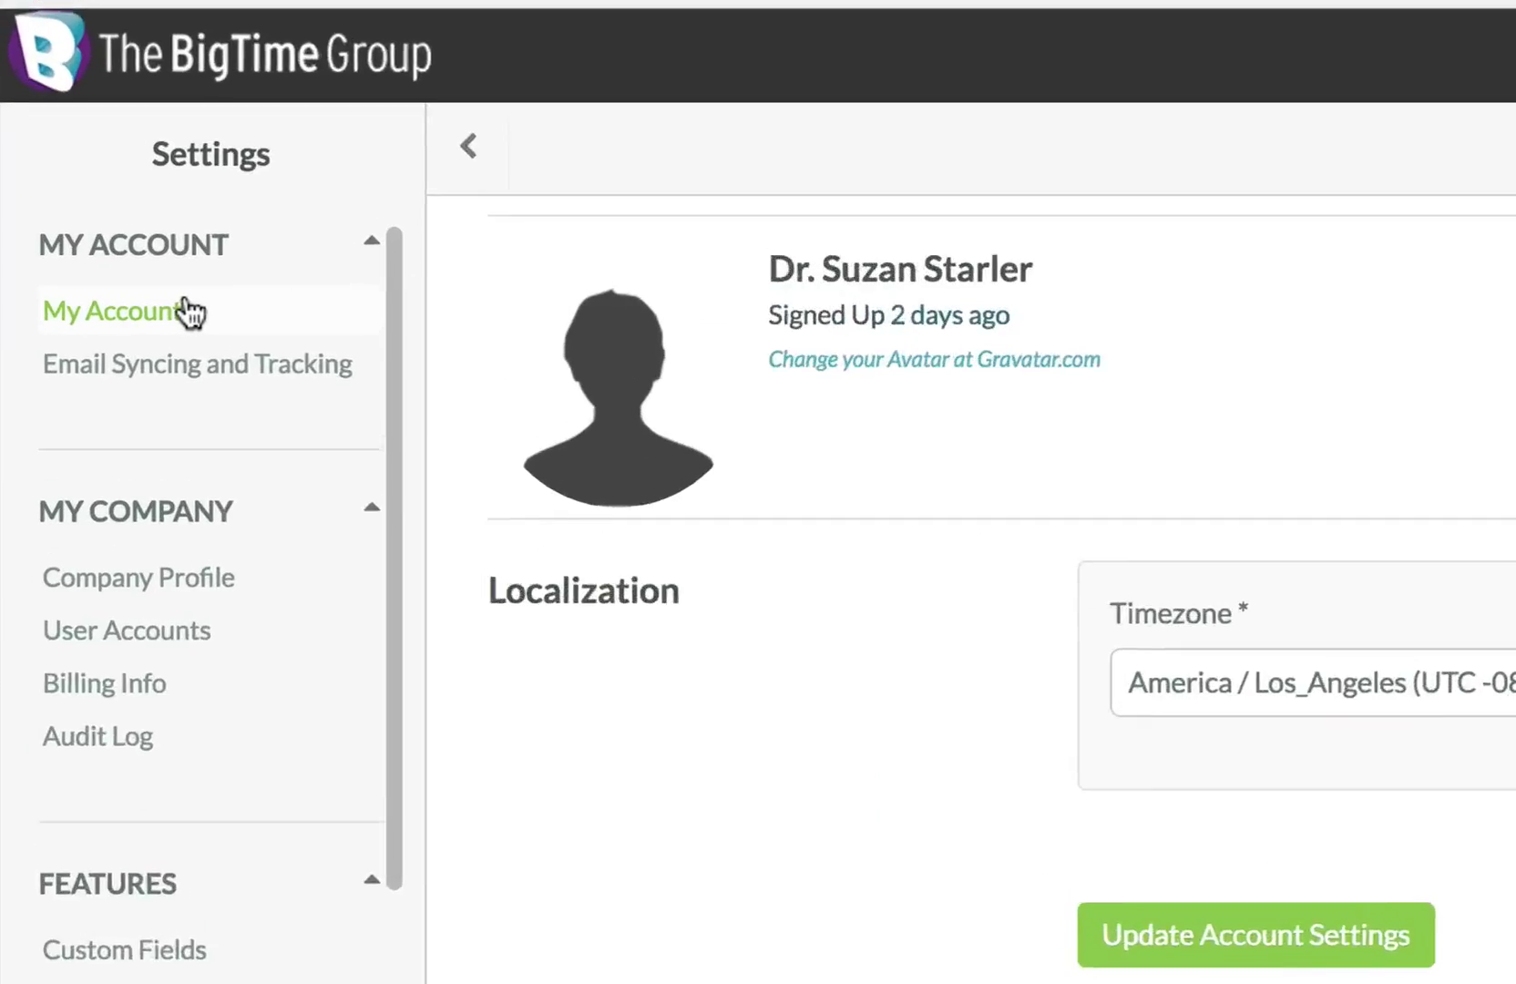
On the Email Syncing and Tracking page, choose Custom as the mail provider.
{"action": "left_click", "coordinate": [238, 396]}
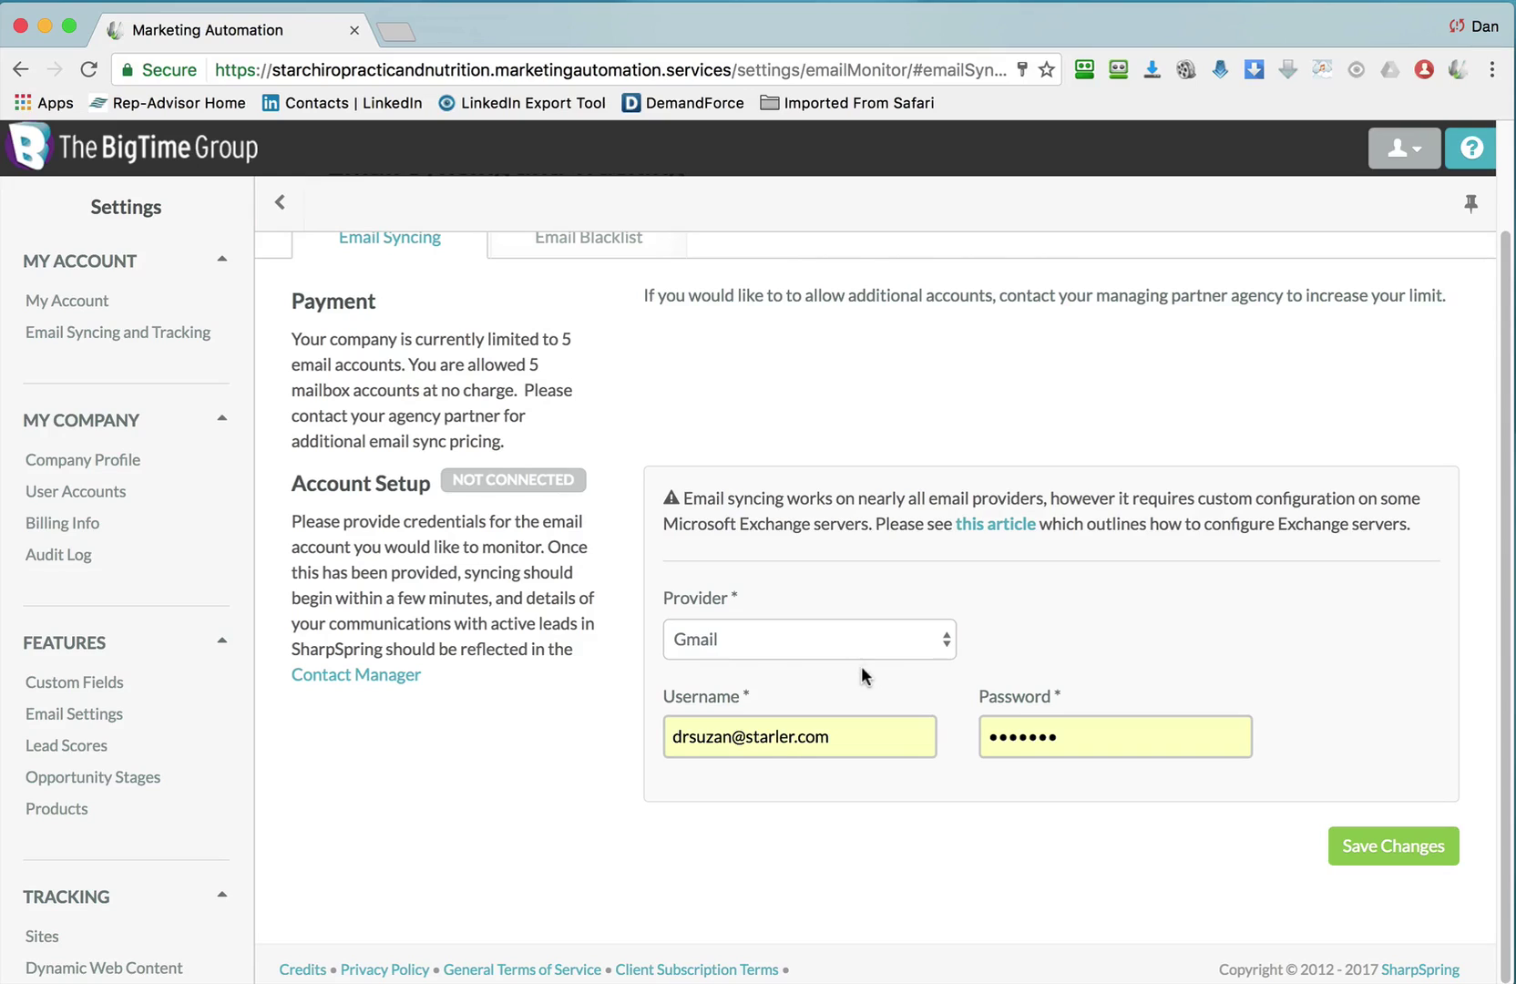
{"action": "left_click", "coordinate": [868, 642]}
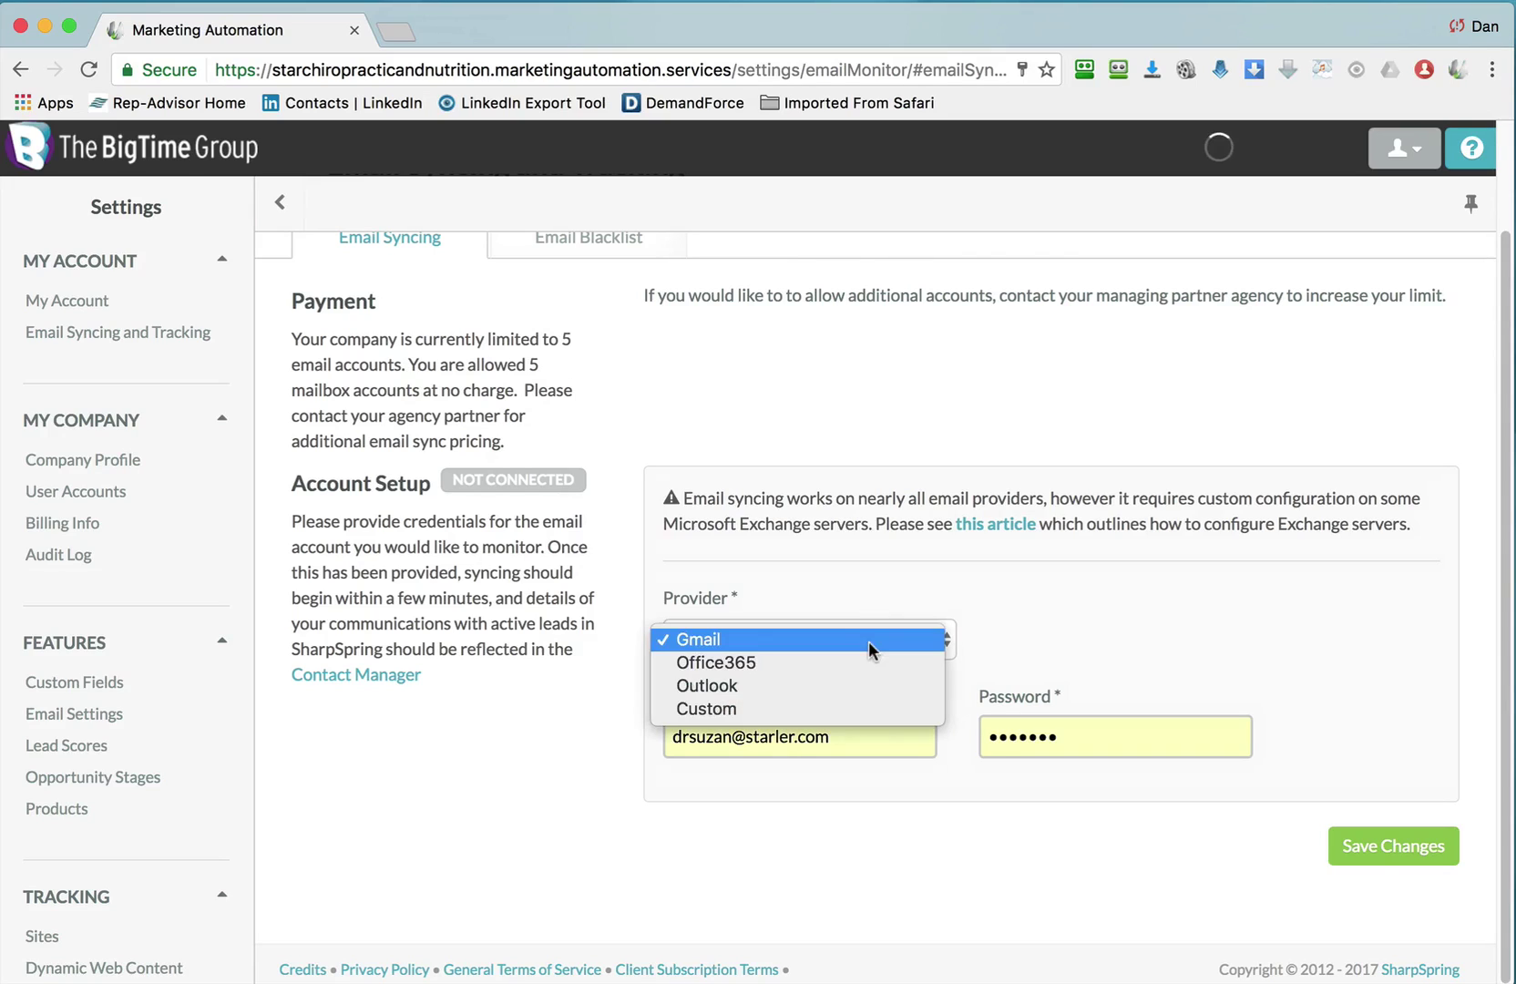
{"action": "left_click", "coordinate": [843, 707]}
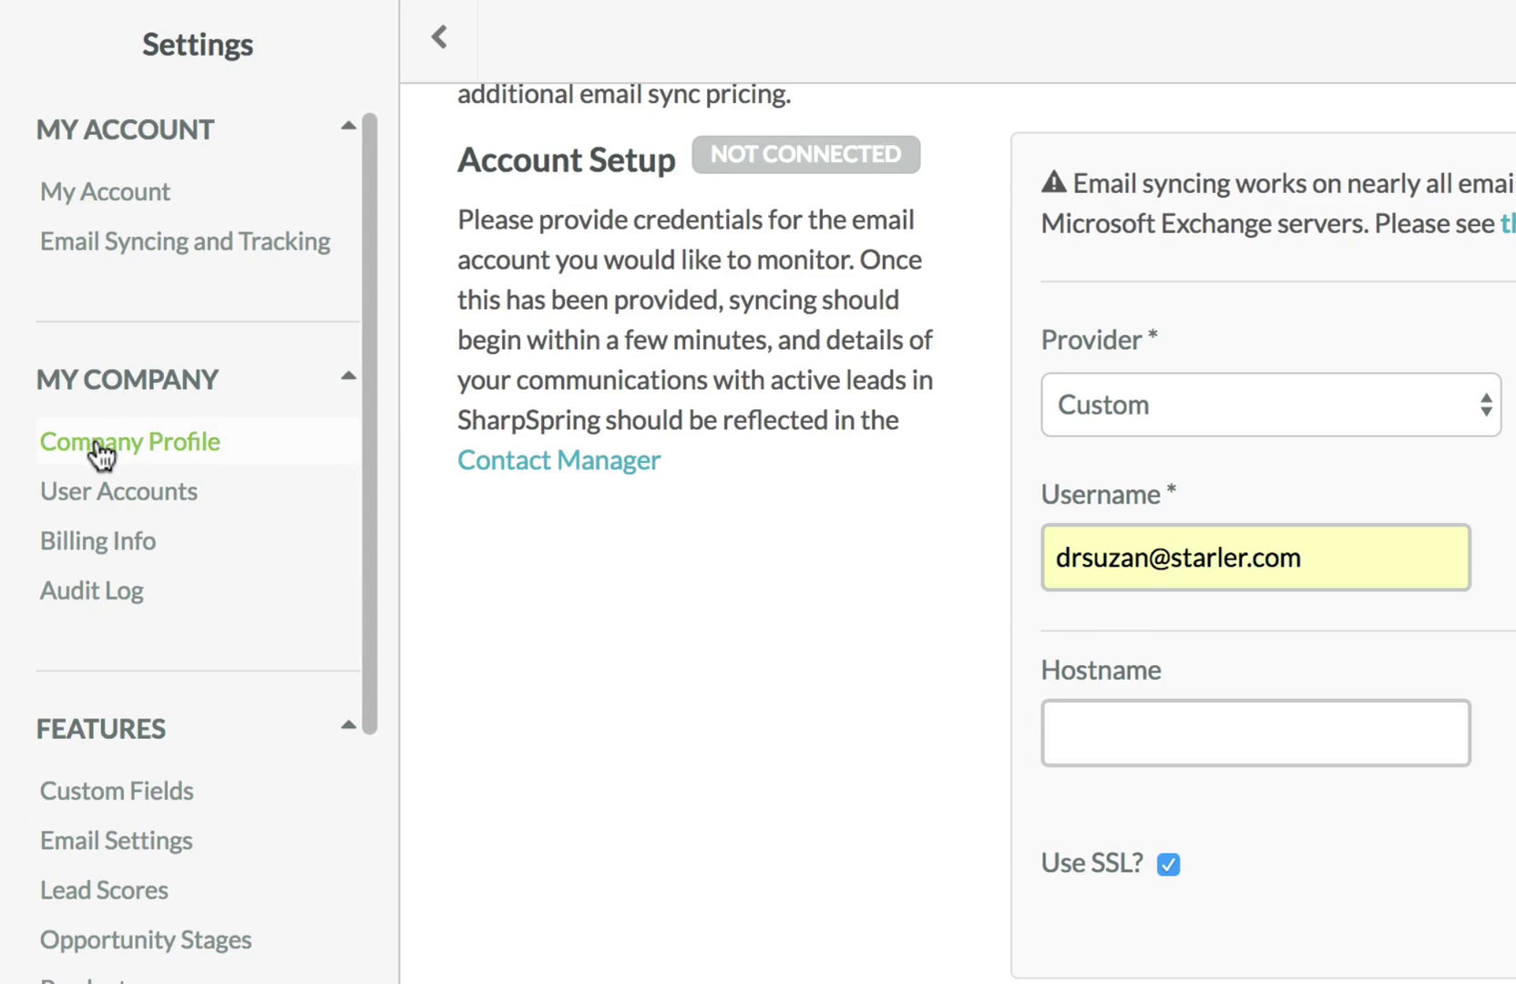
Leave the unsaved sync page for Company Profile and review its office hours and time zone.
{"action": "left_click", "coordinate": [97, 440]}
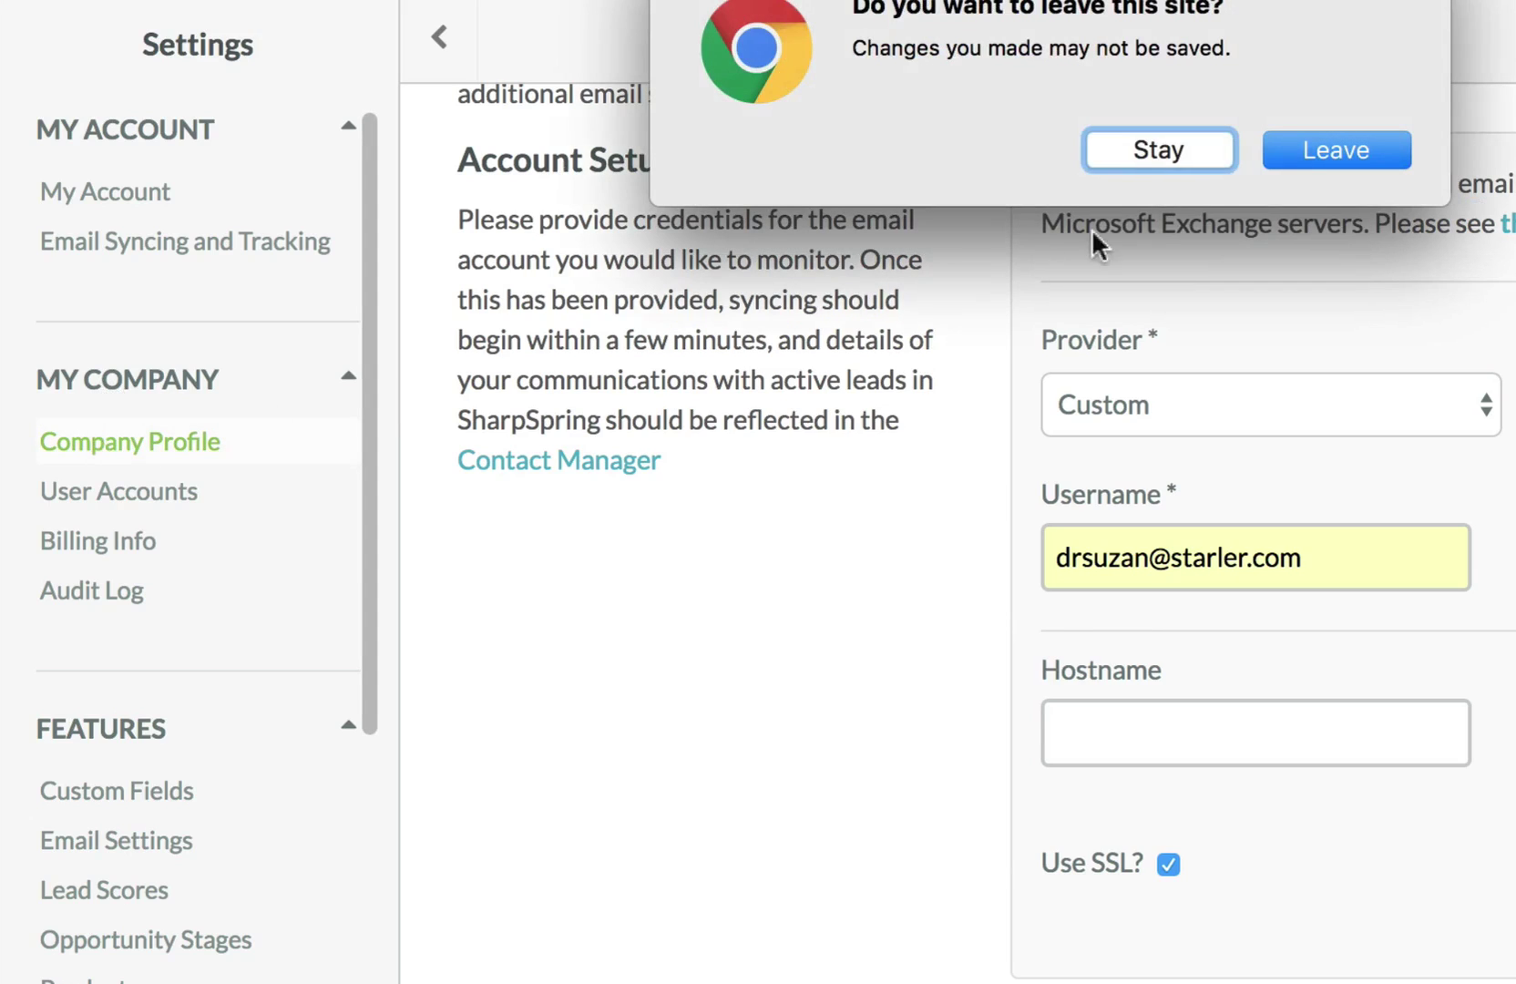
{"action": "left_click", "coordinate": [1319, 146]}
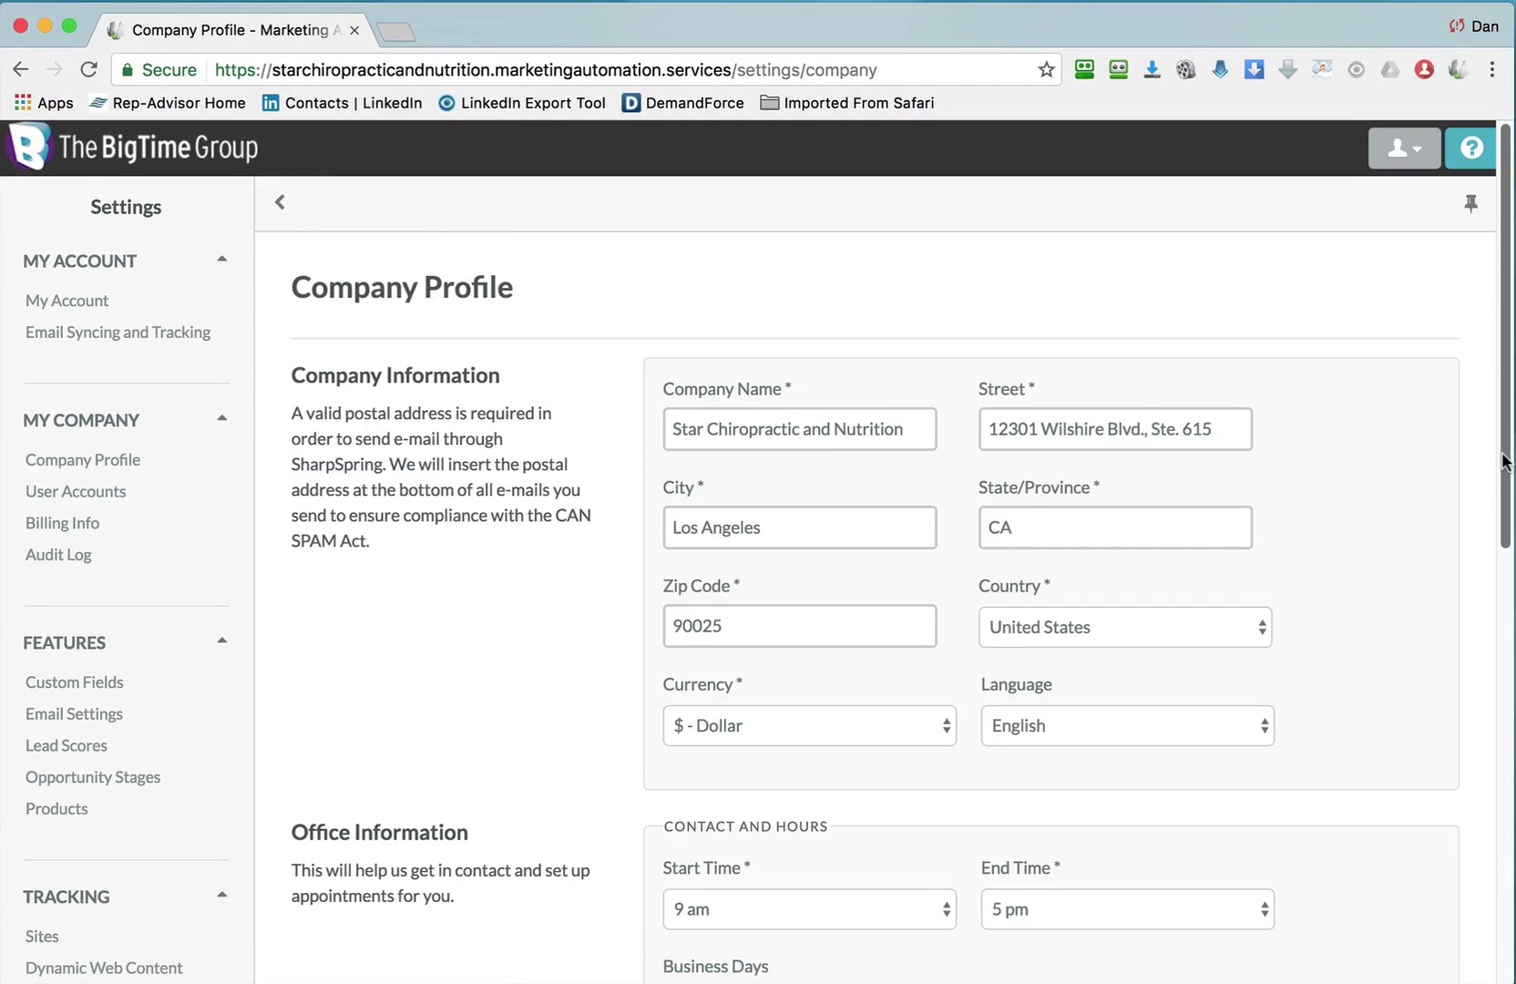
{"action": "left_click_drag", "start_coordinate": [1504, 460], "coordinate": [1509, 751]}
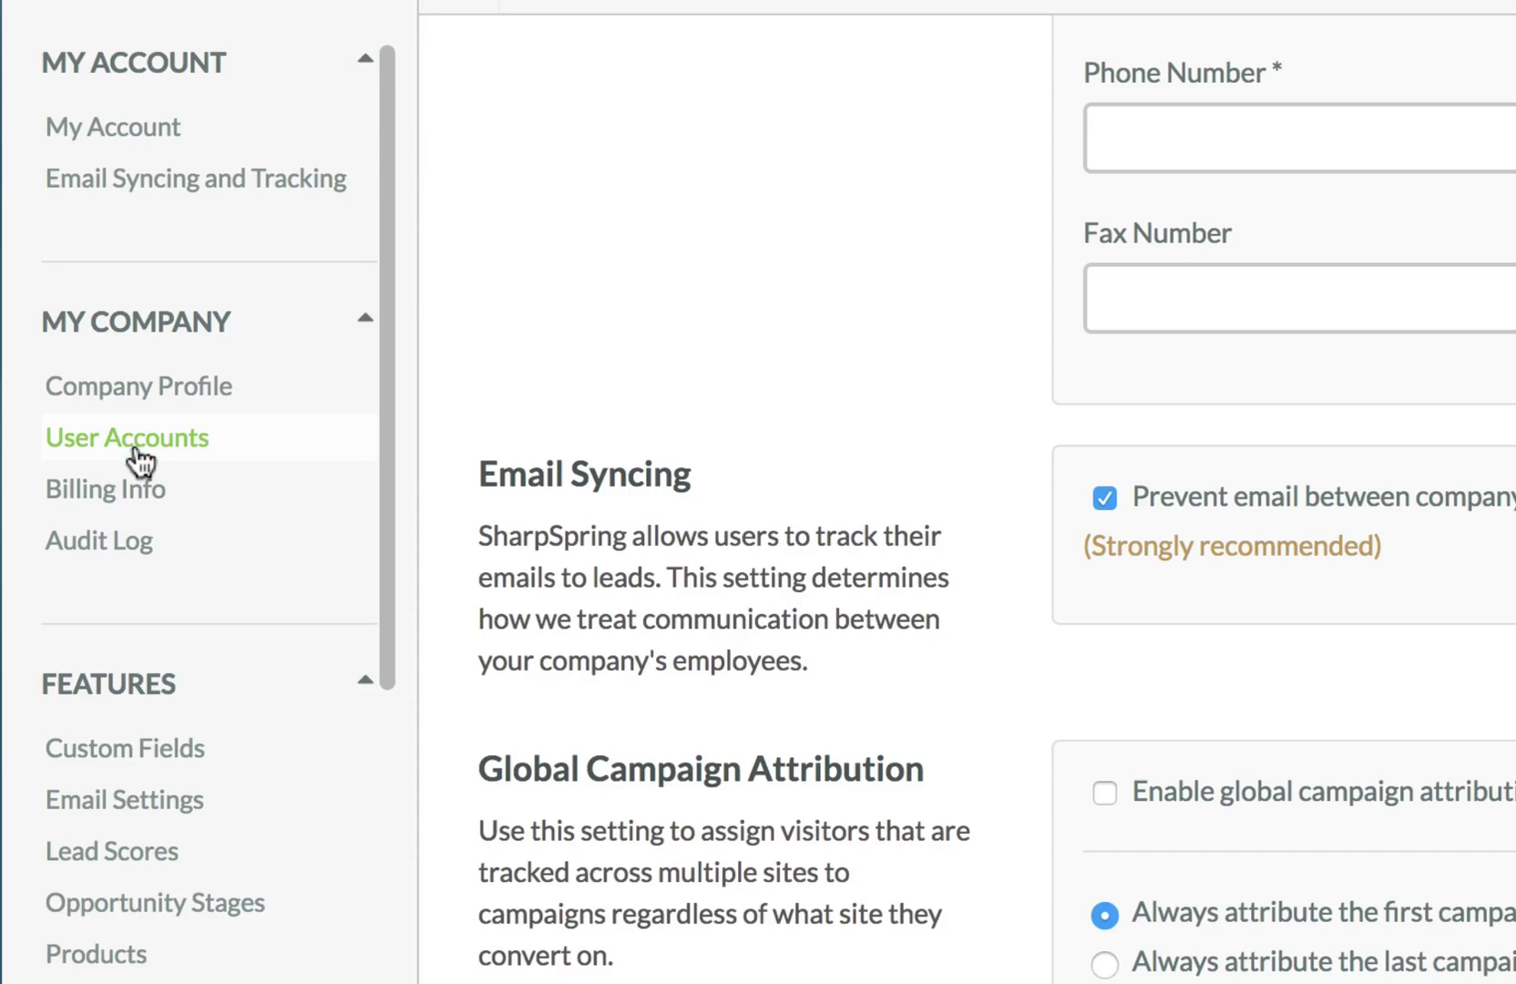
Under User Accounts, choose Add User from the Options menu to get a blank New User form.
{"action": "left_click", "coordinate": [136, 451]}
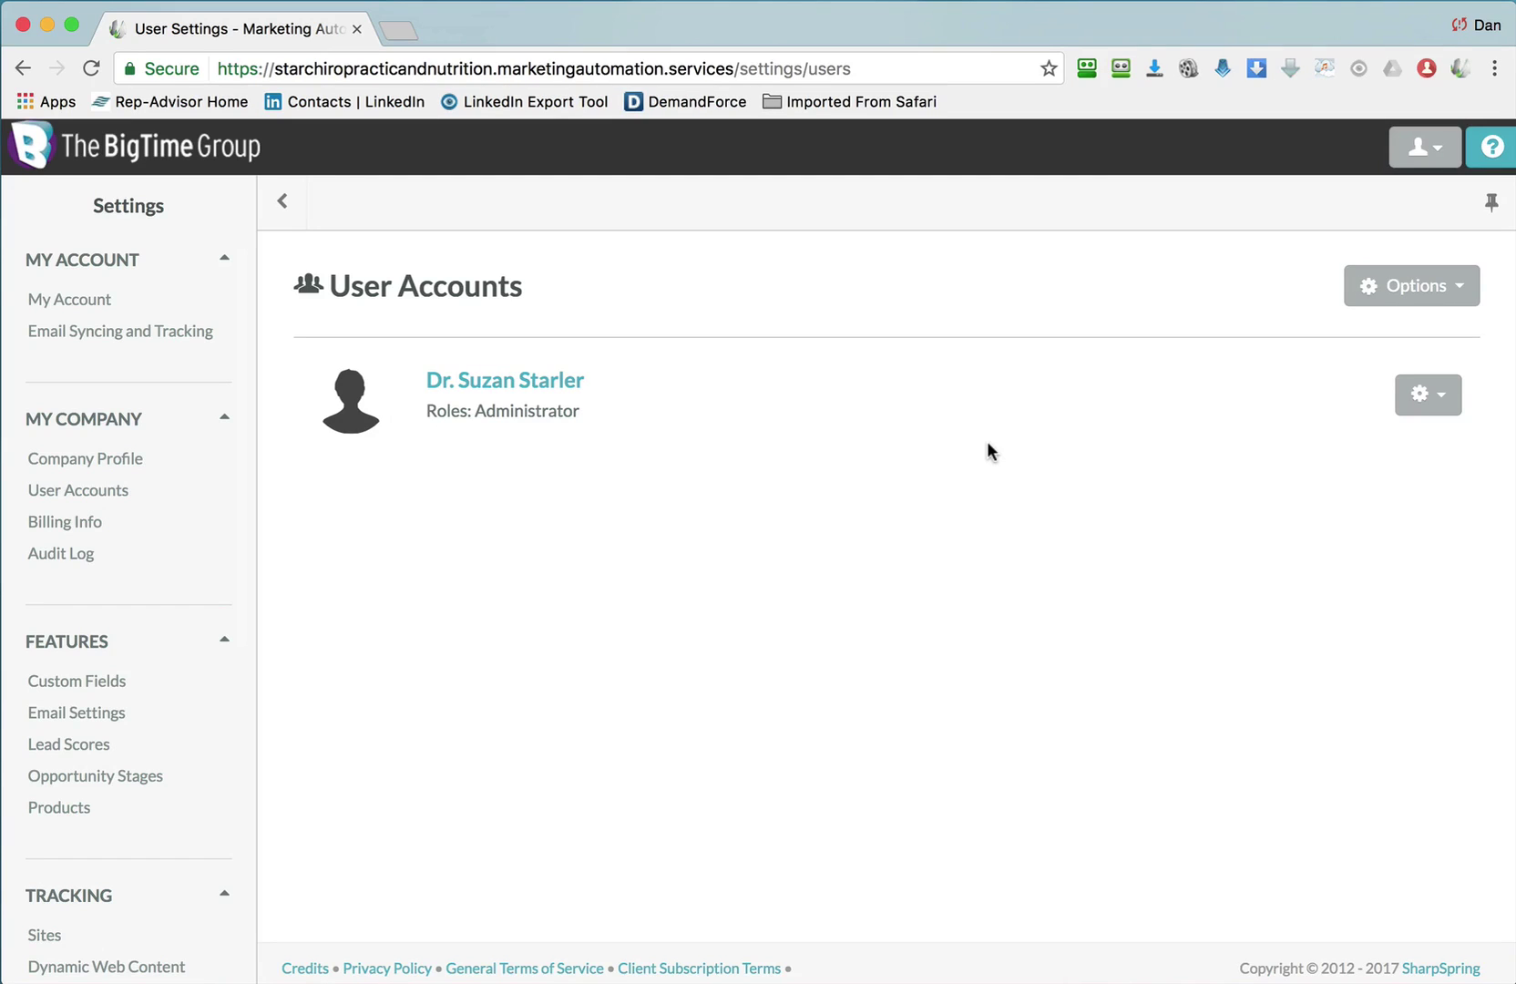
{"action": "left_click", "coordinate": [1443, 295]}
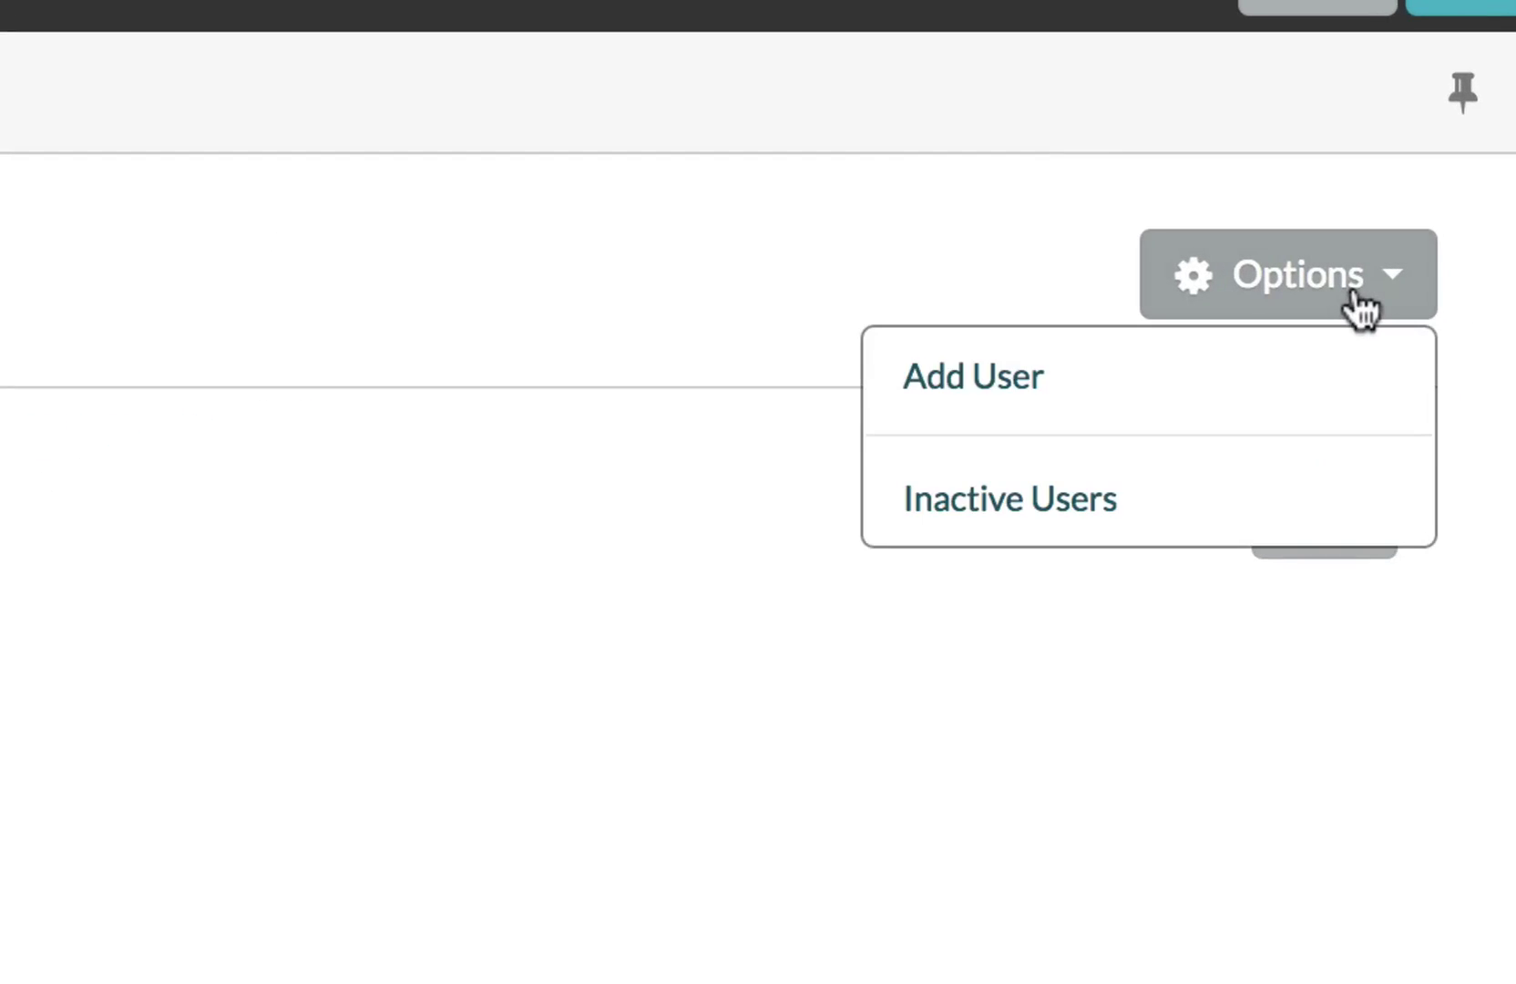
{"action": "left_click", "coordinate": [1209, 372]}
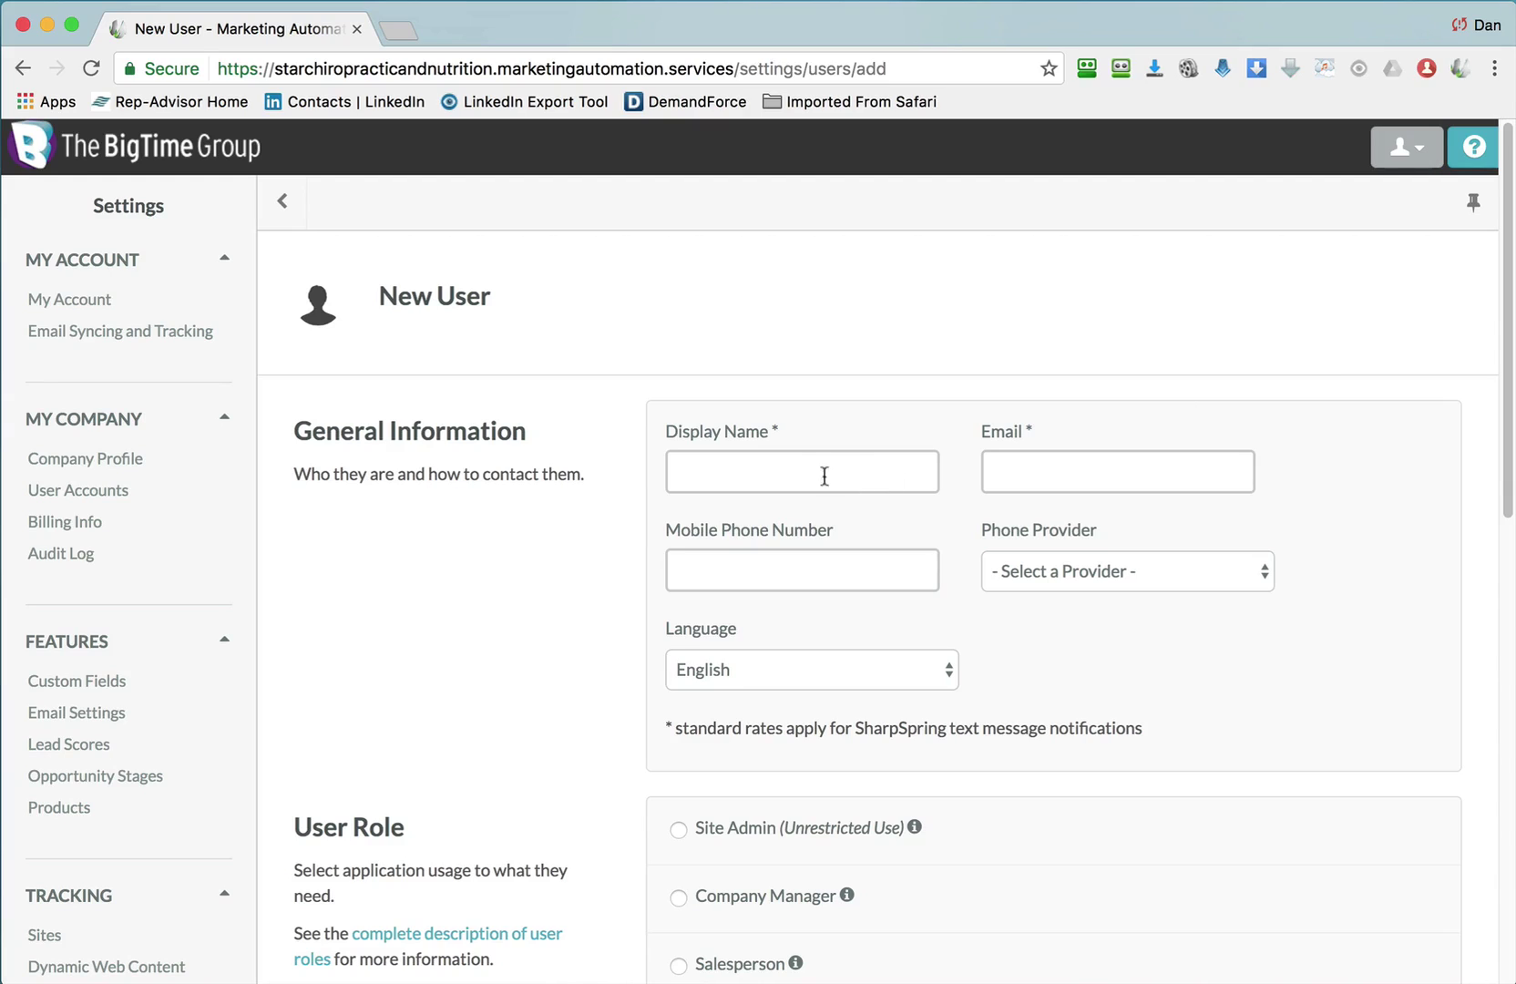
Enter the new user's display name, e-mail and mobile number, with AT&T as provider.
{"action": "left_click", "coordinate": [825, 475]}
{"action": "key", "text": "Tab"}
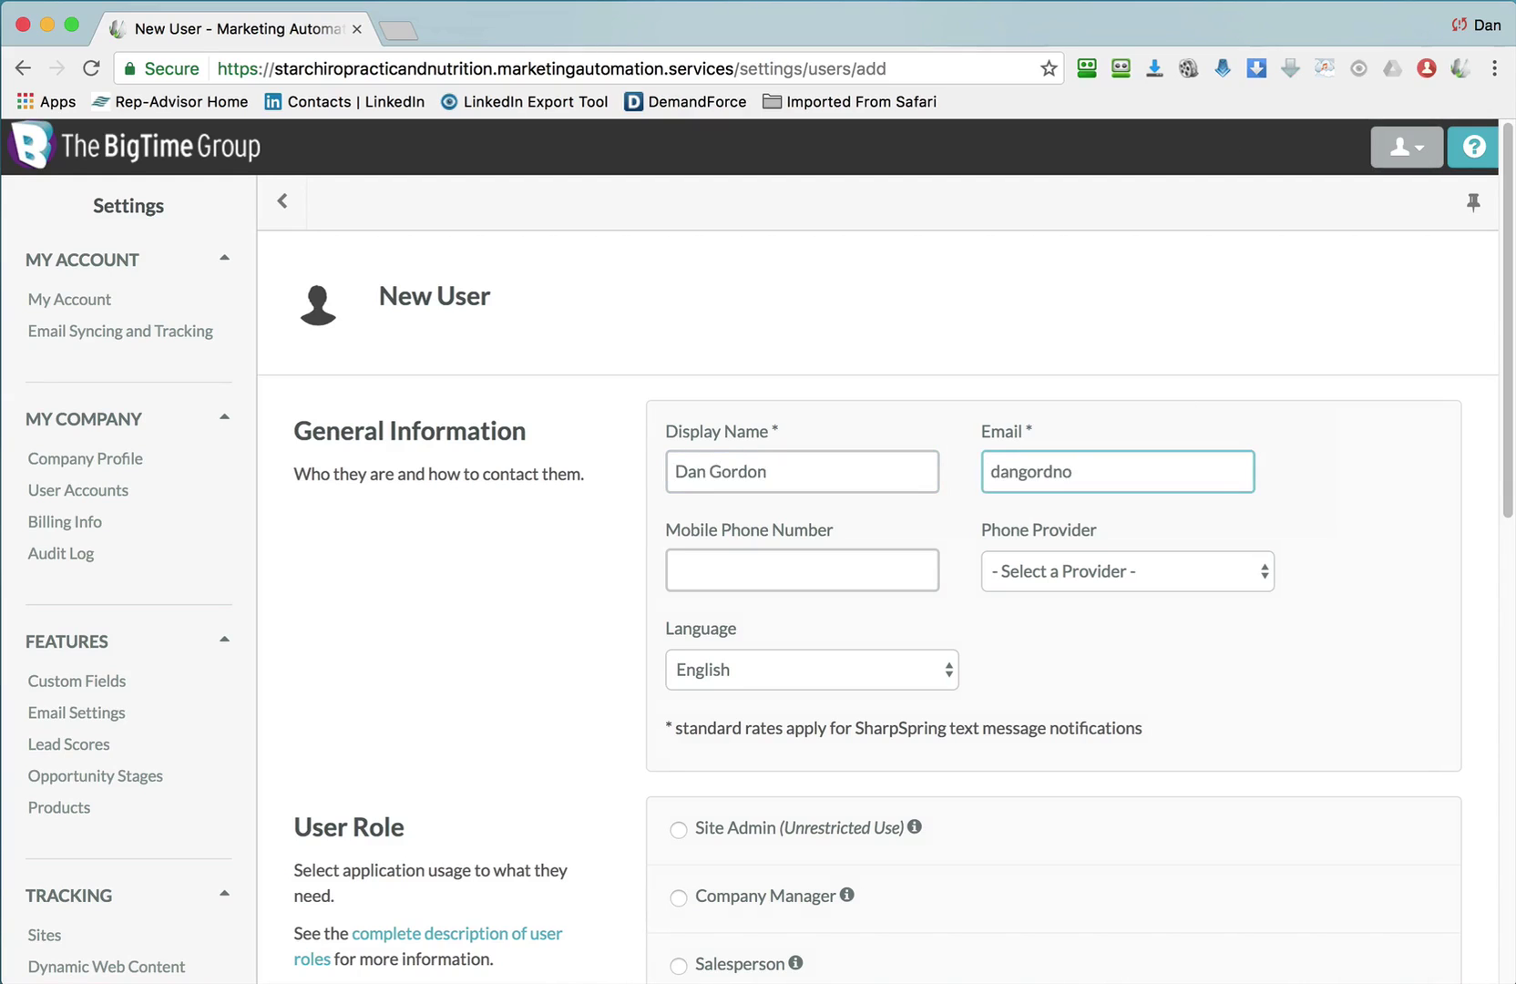
{"action": "key", "text": "Tab"}
{"action": "left_click", "coordinate": [1075, 572]}
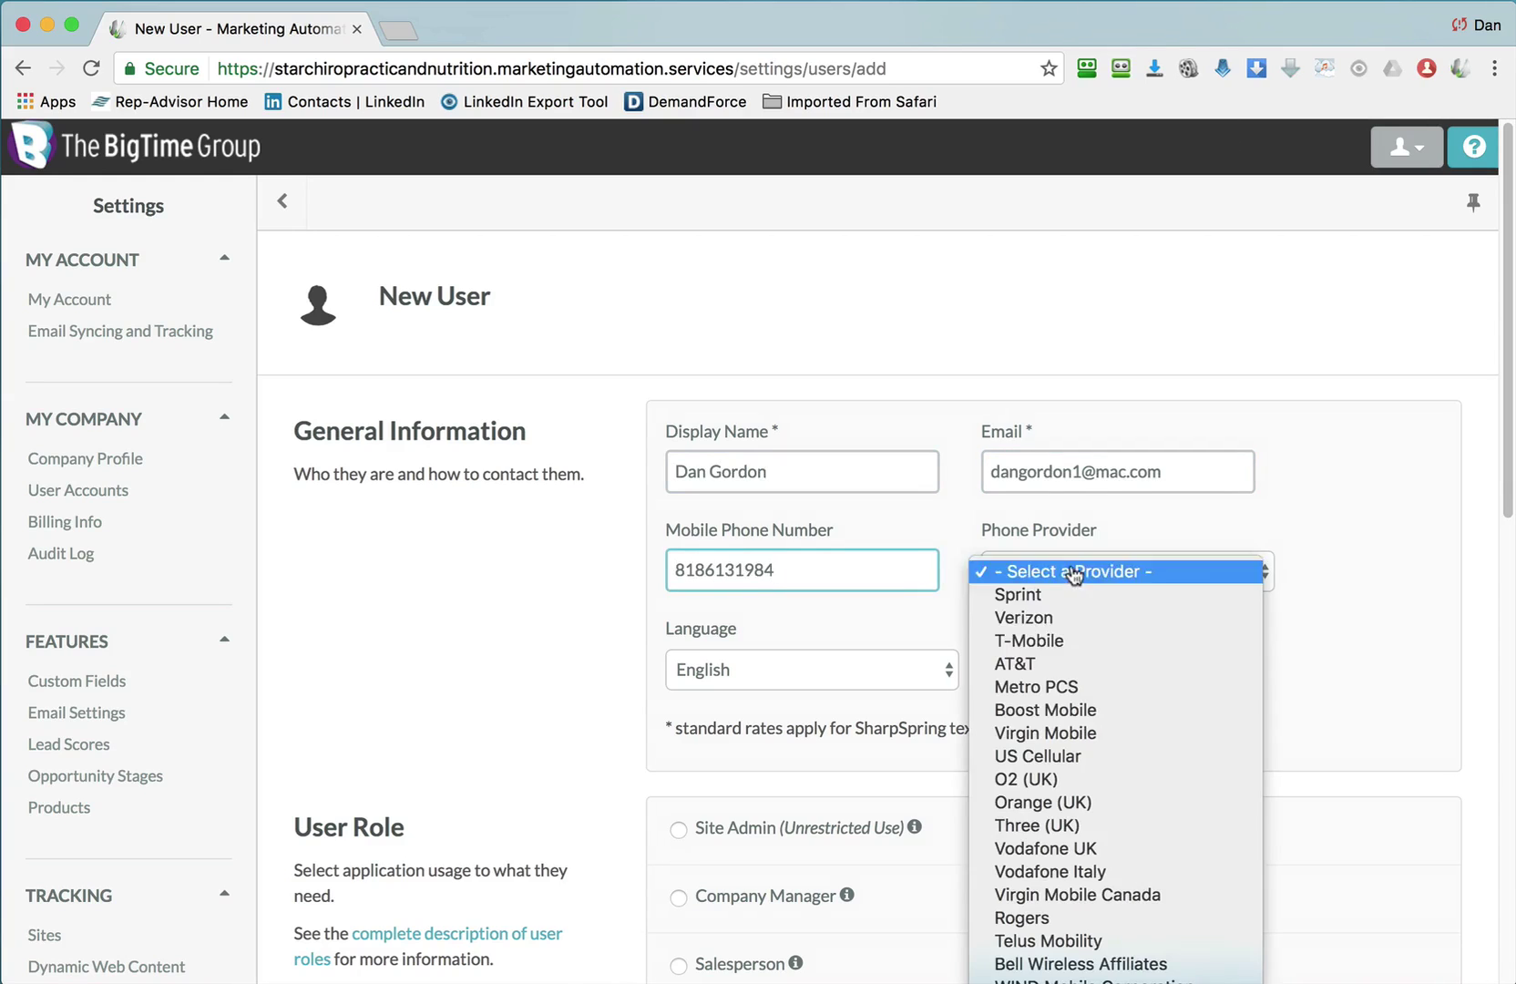
{"action": "left_click", "coordinate": [1080, 657]}
Assign the Site Admin role and save the new user.
{"action": "scroll", "coordinate": [1069, 601], "scroll_direction": "down", "scroll_amount": 5}
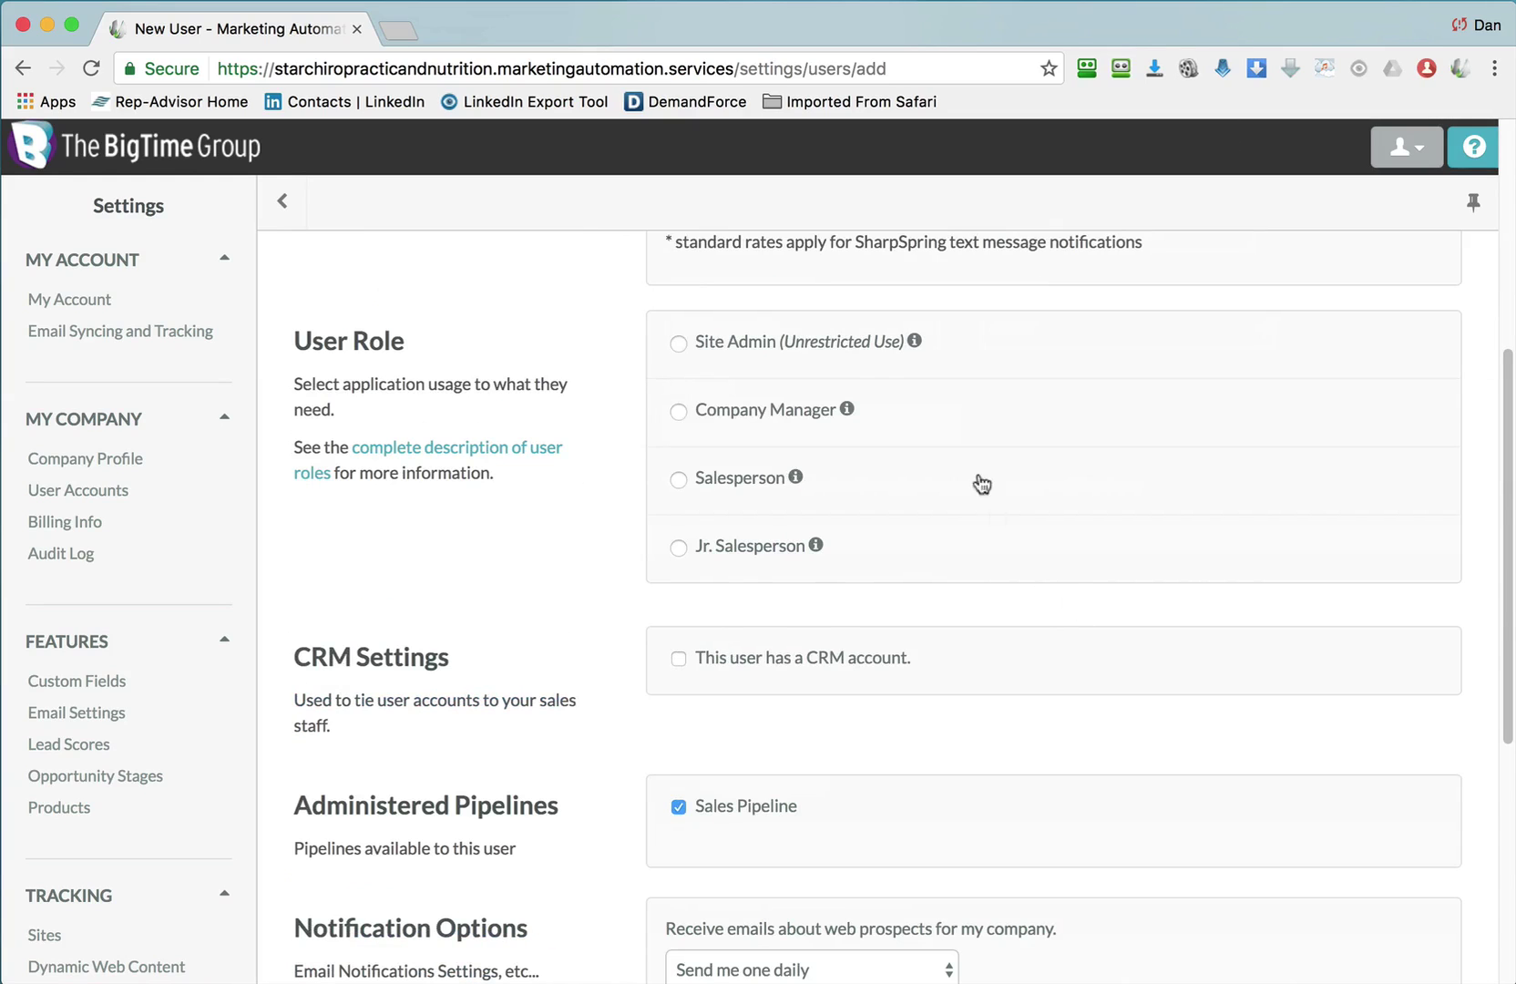
{"action": "left_click", "coordinate": [733, 346]}
{"action": "scroll", "coordinate": [1110, 547], "scroll_direction": "down", "scroll_amount": 5}
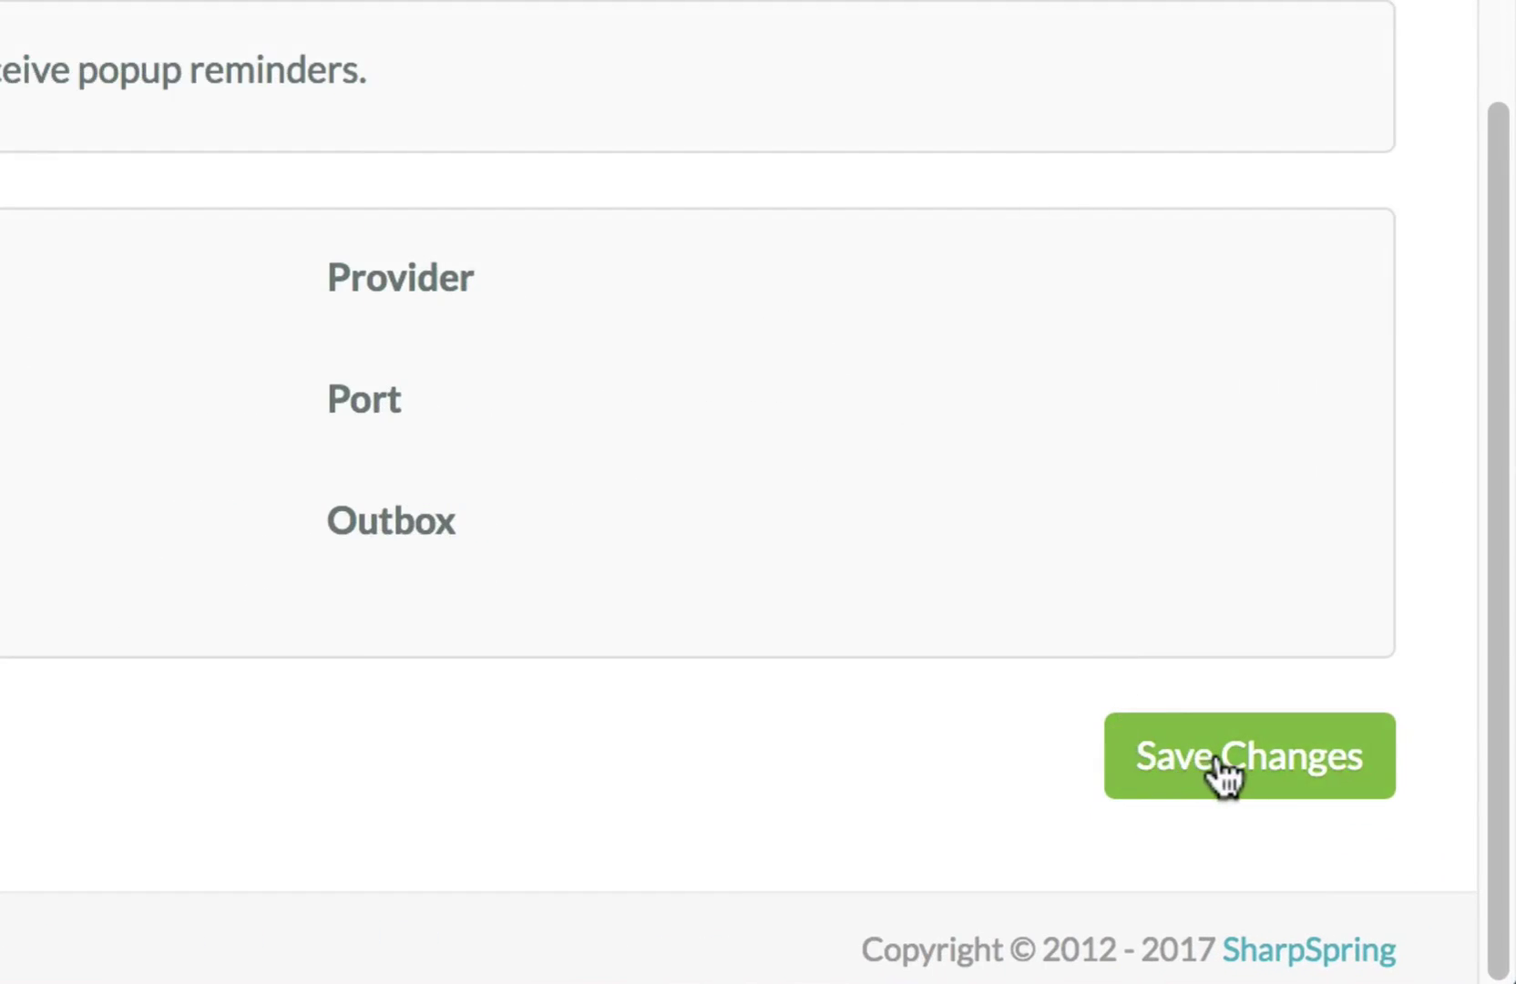
{"action": "left_click", "coordinate": [1221, 766]}
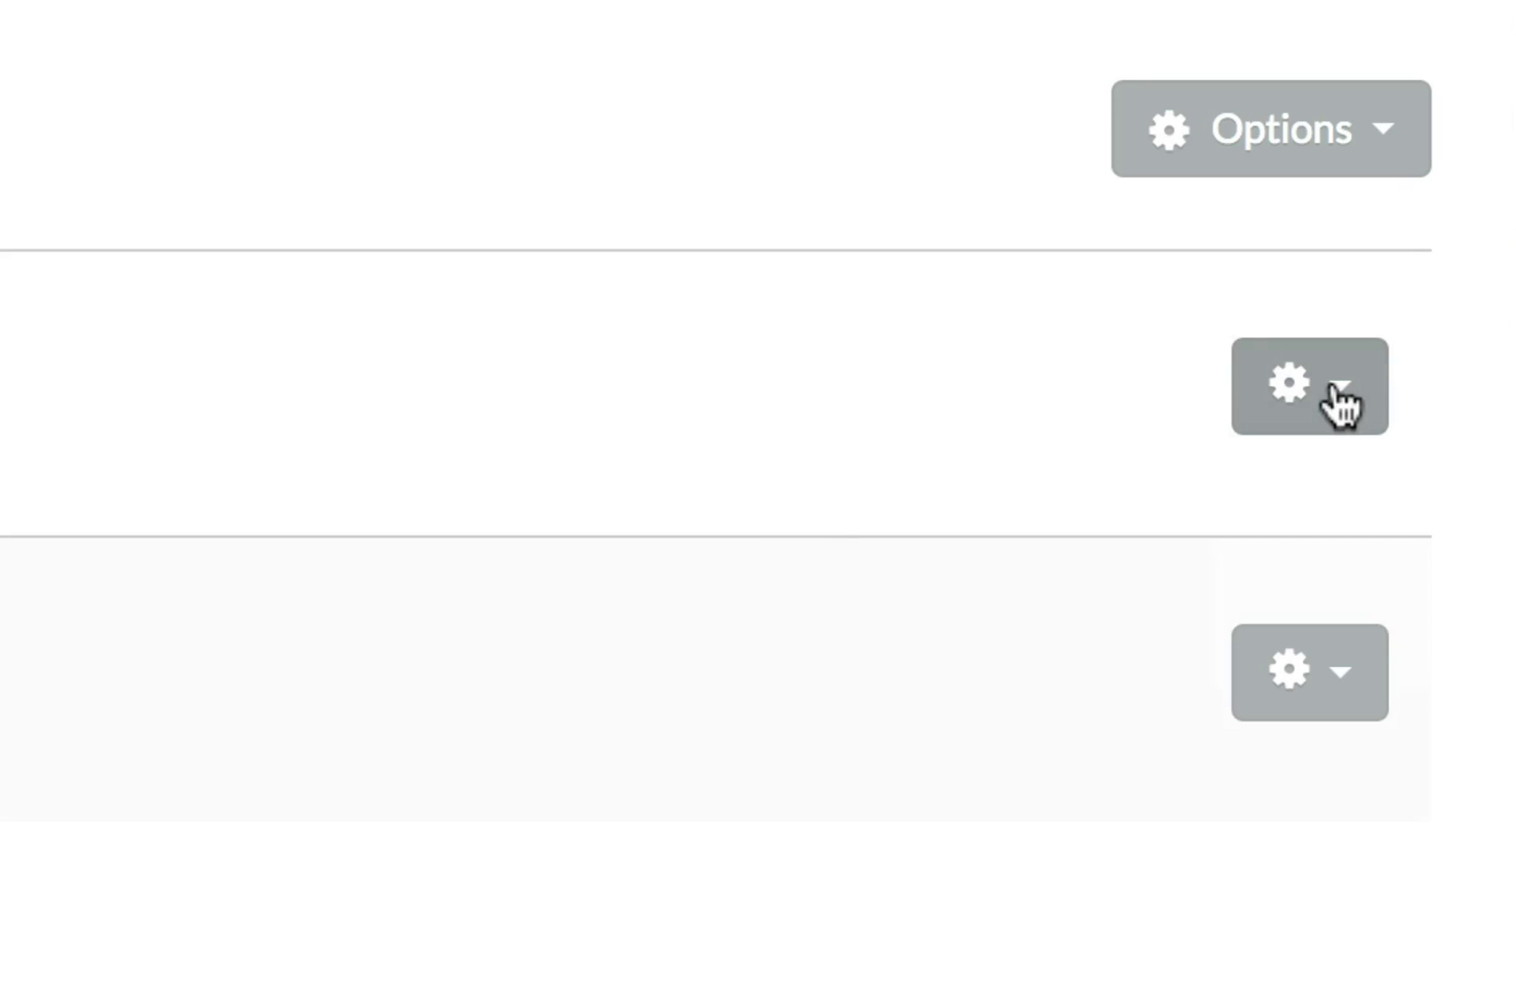
Choose Edit from the new user's gear menu to open their profile.
{"action": "left_click", "coordinate": [1340, 401]}
{"action": "left_click", "coordinate": [1208, 516]}
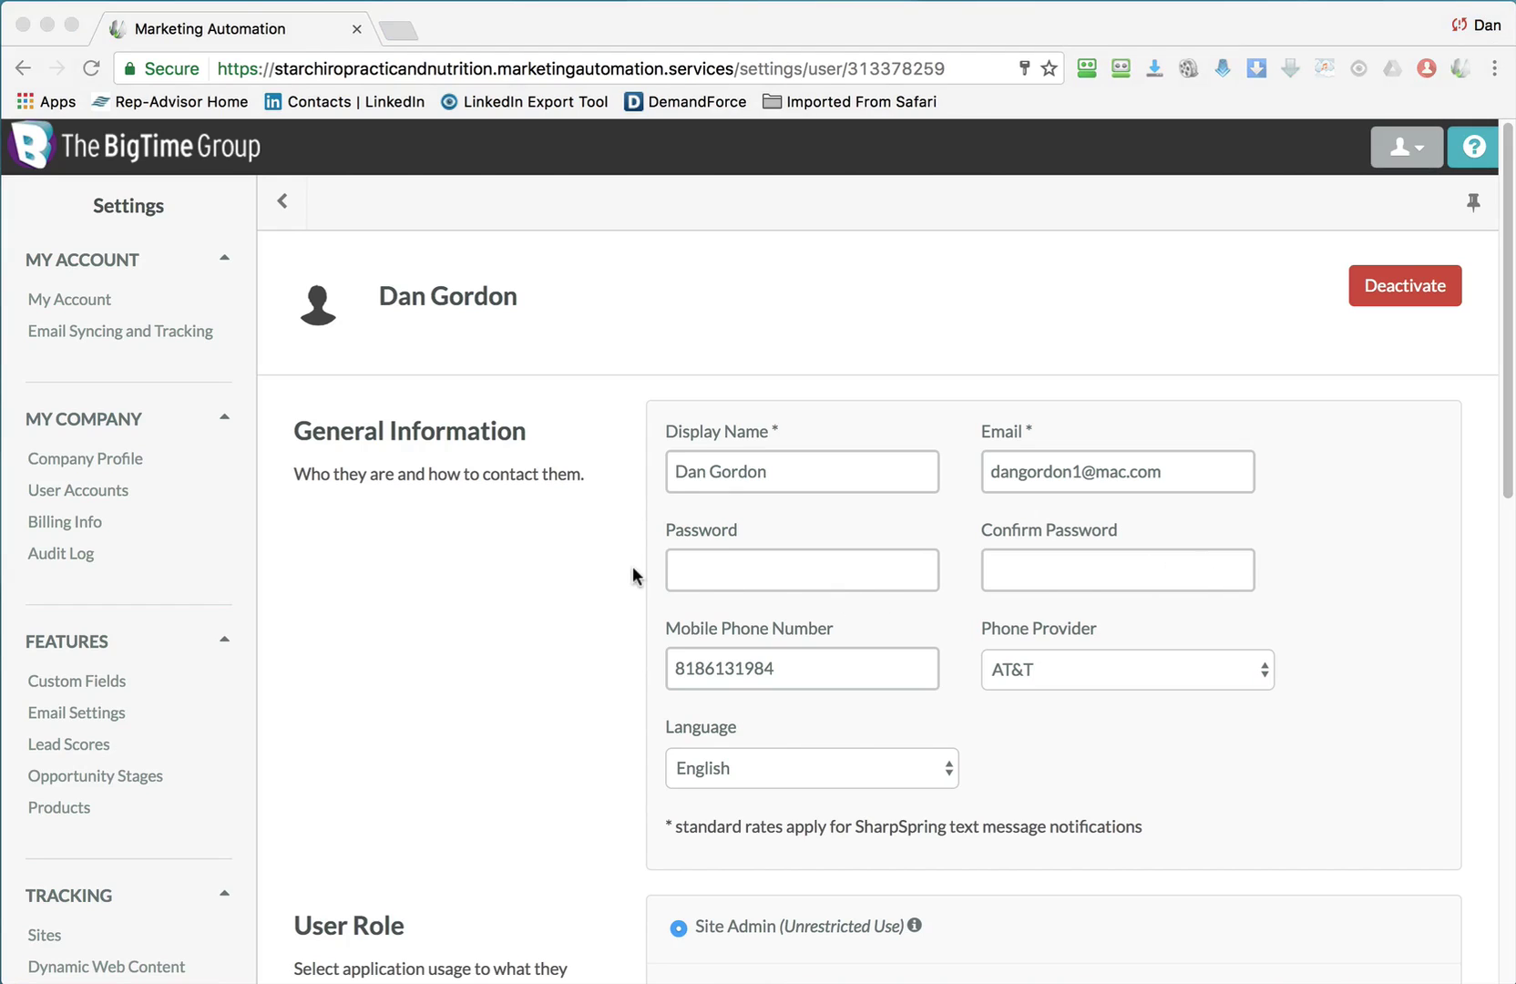
Save the test user's profile, then deactivate that user from its gear menu.
{"action": "scroll", "coordinate": [635, 575], "scroll_direction": "down", "scroll_amount": 10}
{"action": "left_click", "coordinate": [1386, 879]}
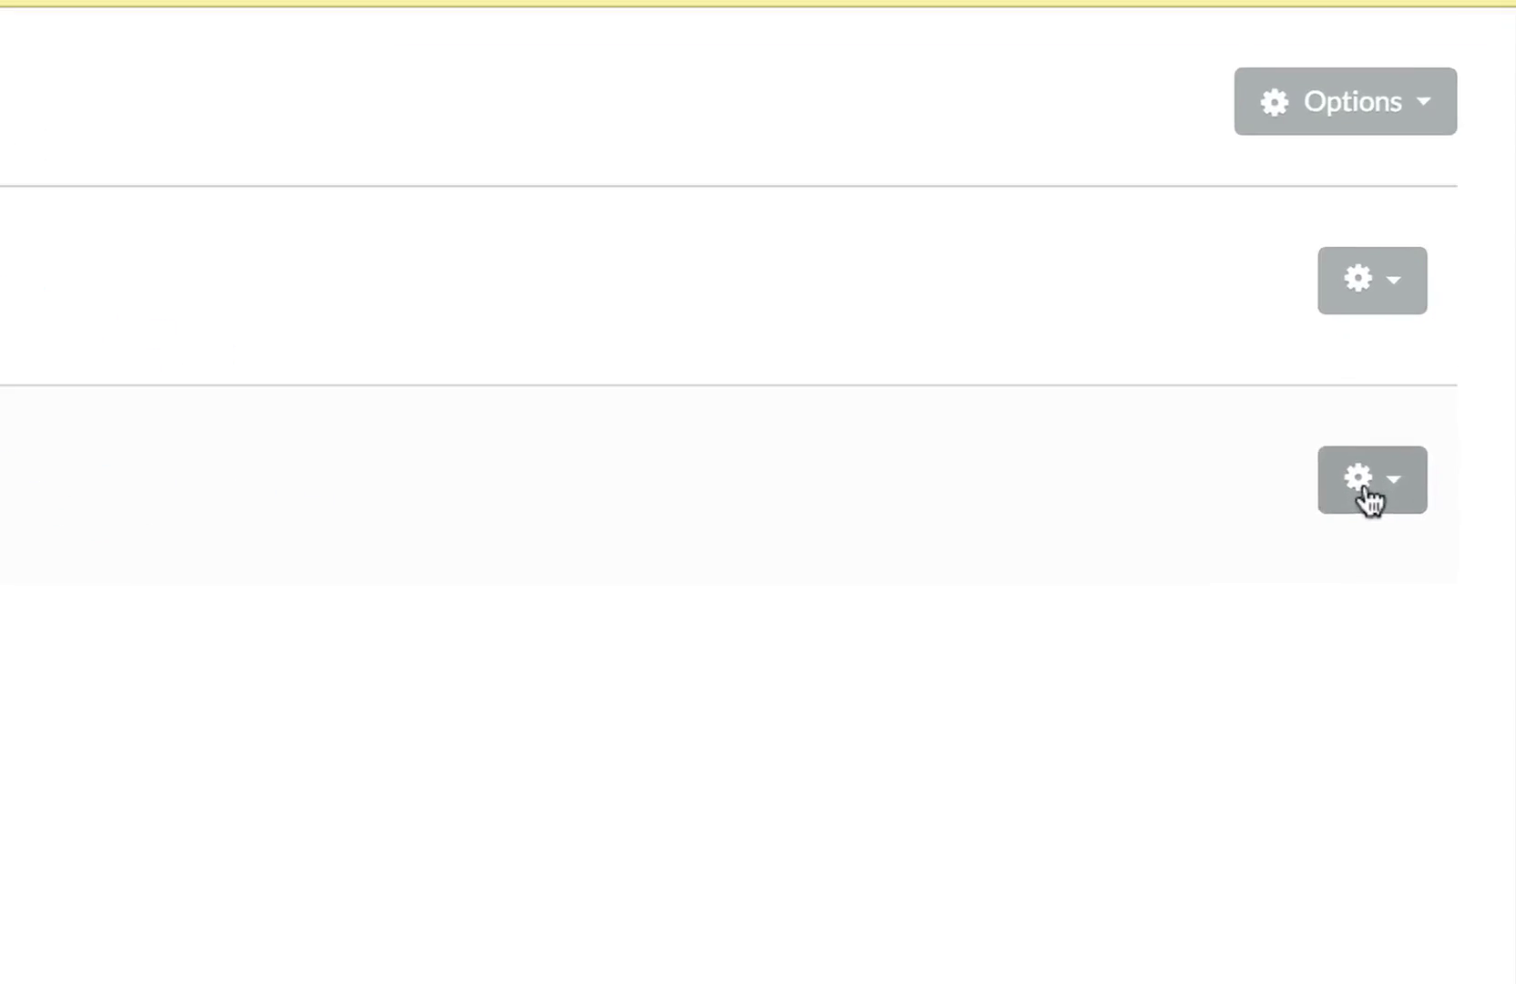
{"action": "left_click", "coordinate": [1387, 187]}
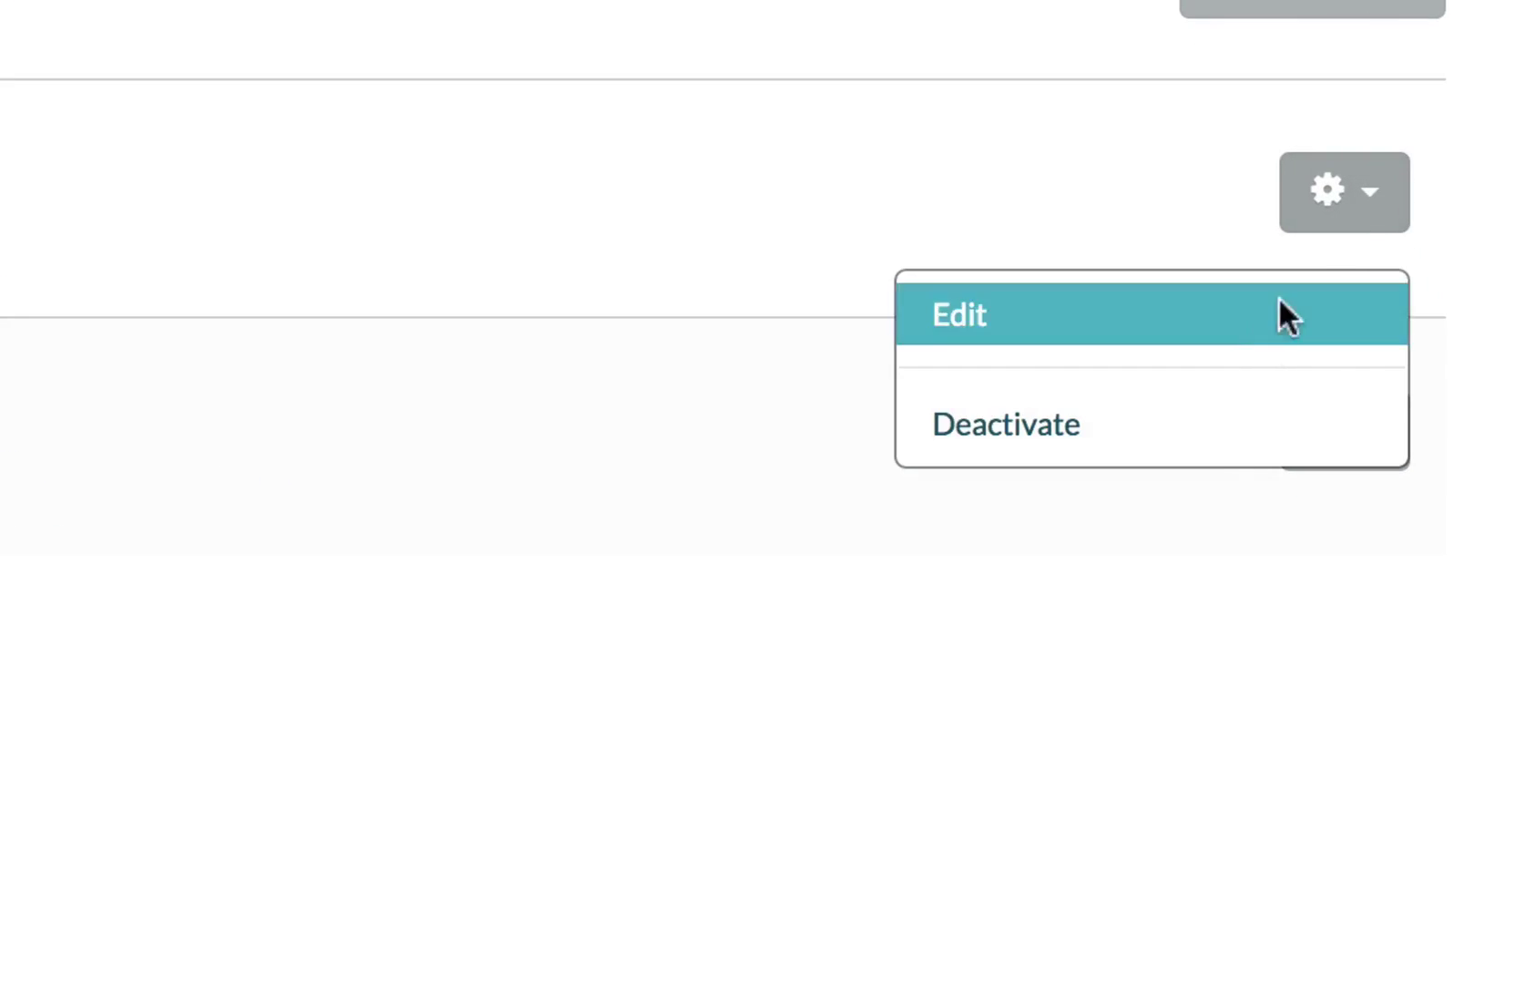
{"action": "left_click", "coordinate": [1170, 426]}
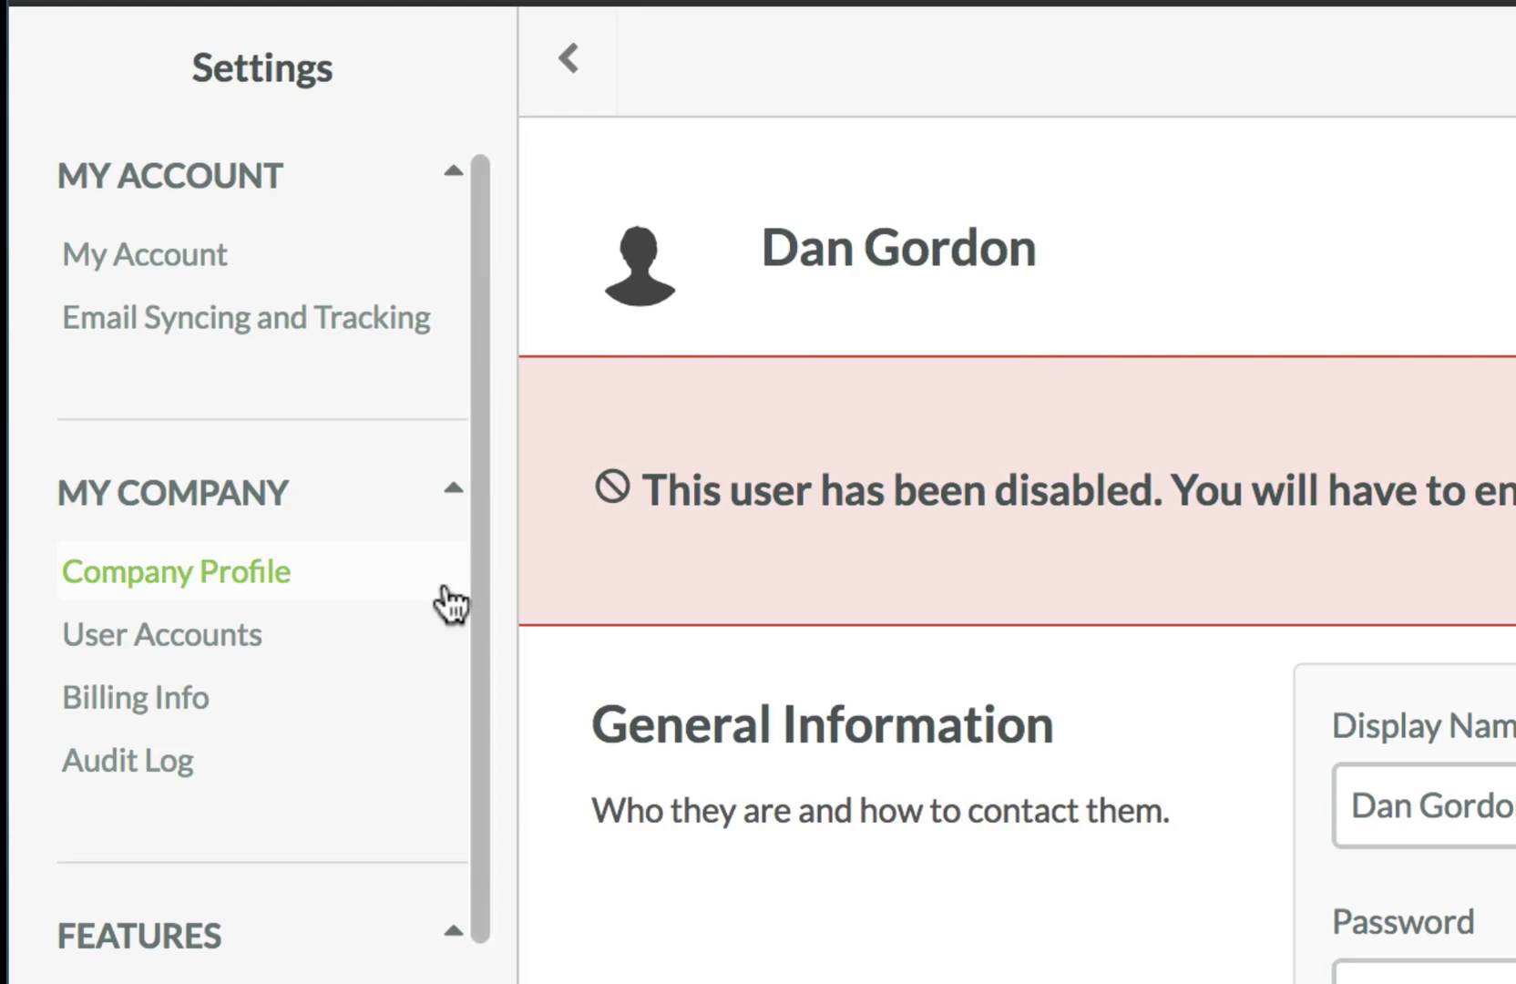
View the Billing Info page, then the Audit Log listing the user creation and deactivation.
{"action": "left_click", "coordinate": [141, 715]}
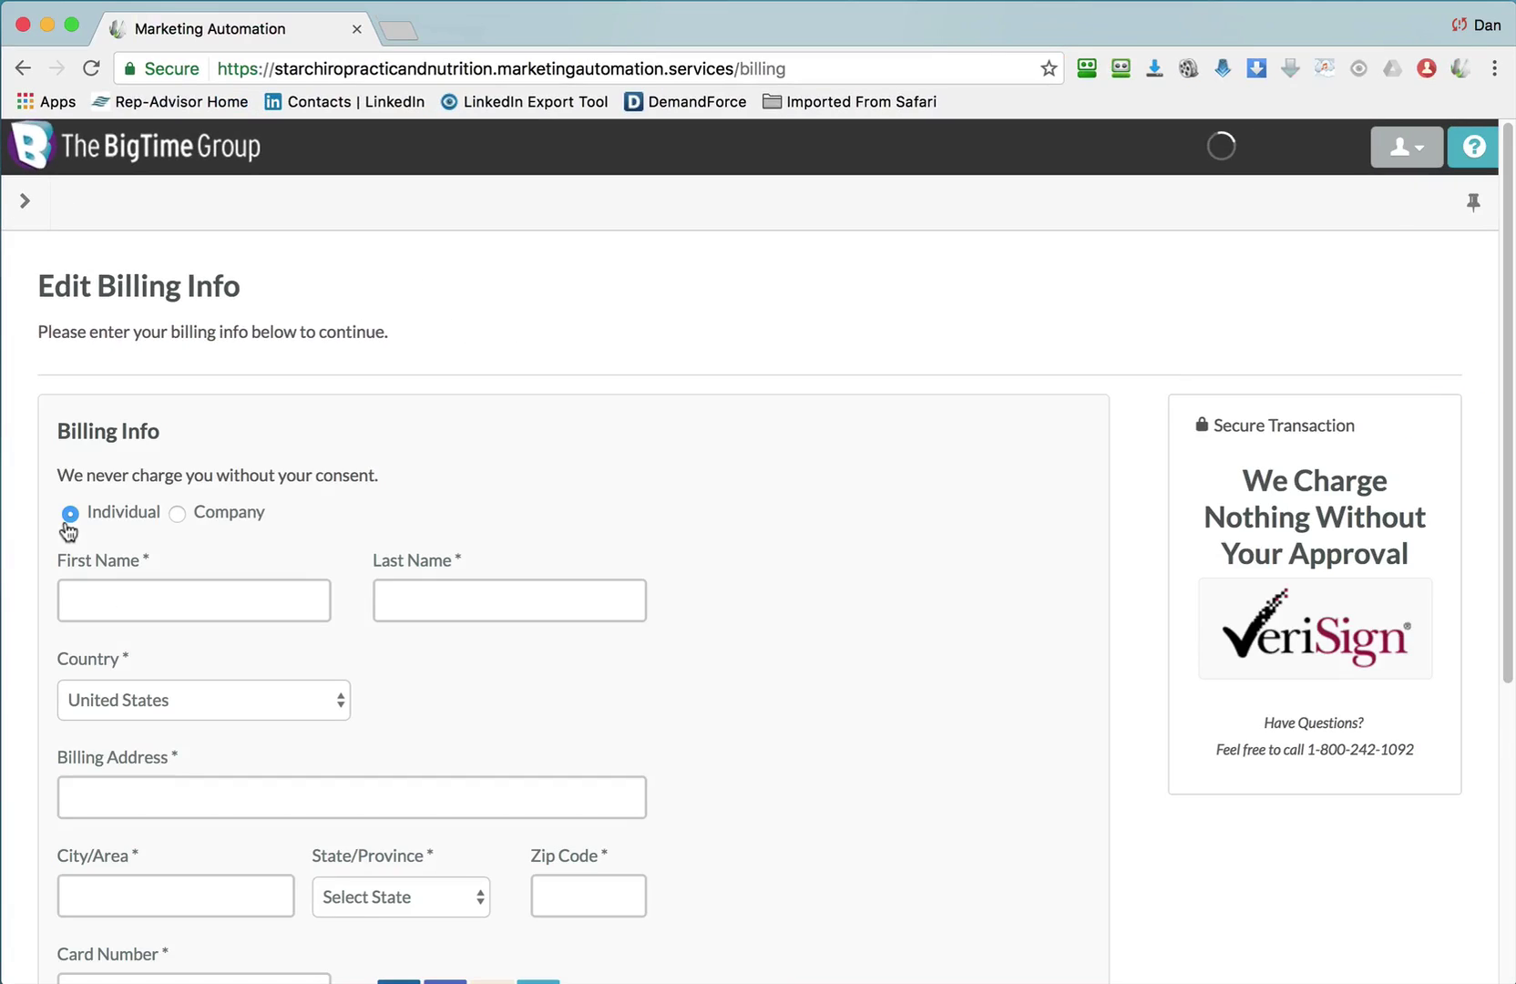
{"action": "left_click", "coordinate": [66, 554]}
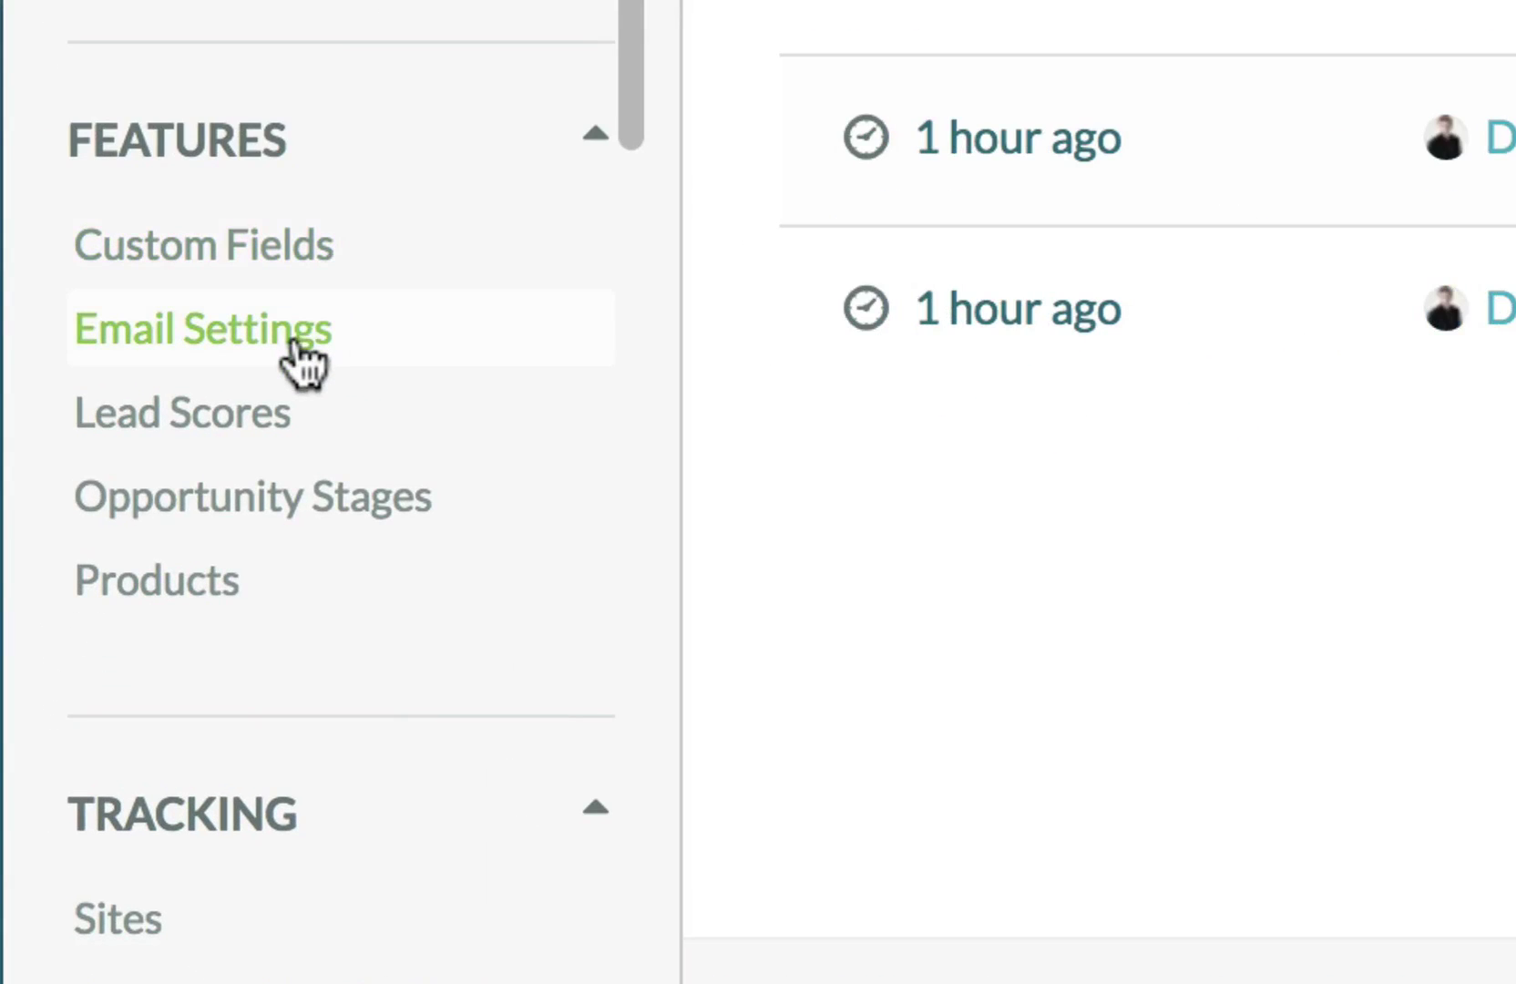
Review lead scoring: 1 point per page visit, 5 per landing page, 15 per form, 5 per email click.
{"action": "left_click", "coordinate": [248, 439]}
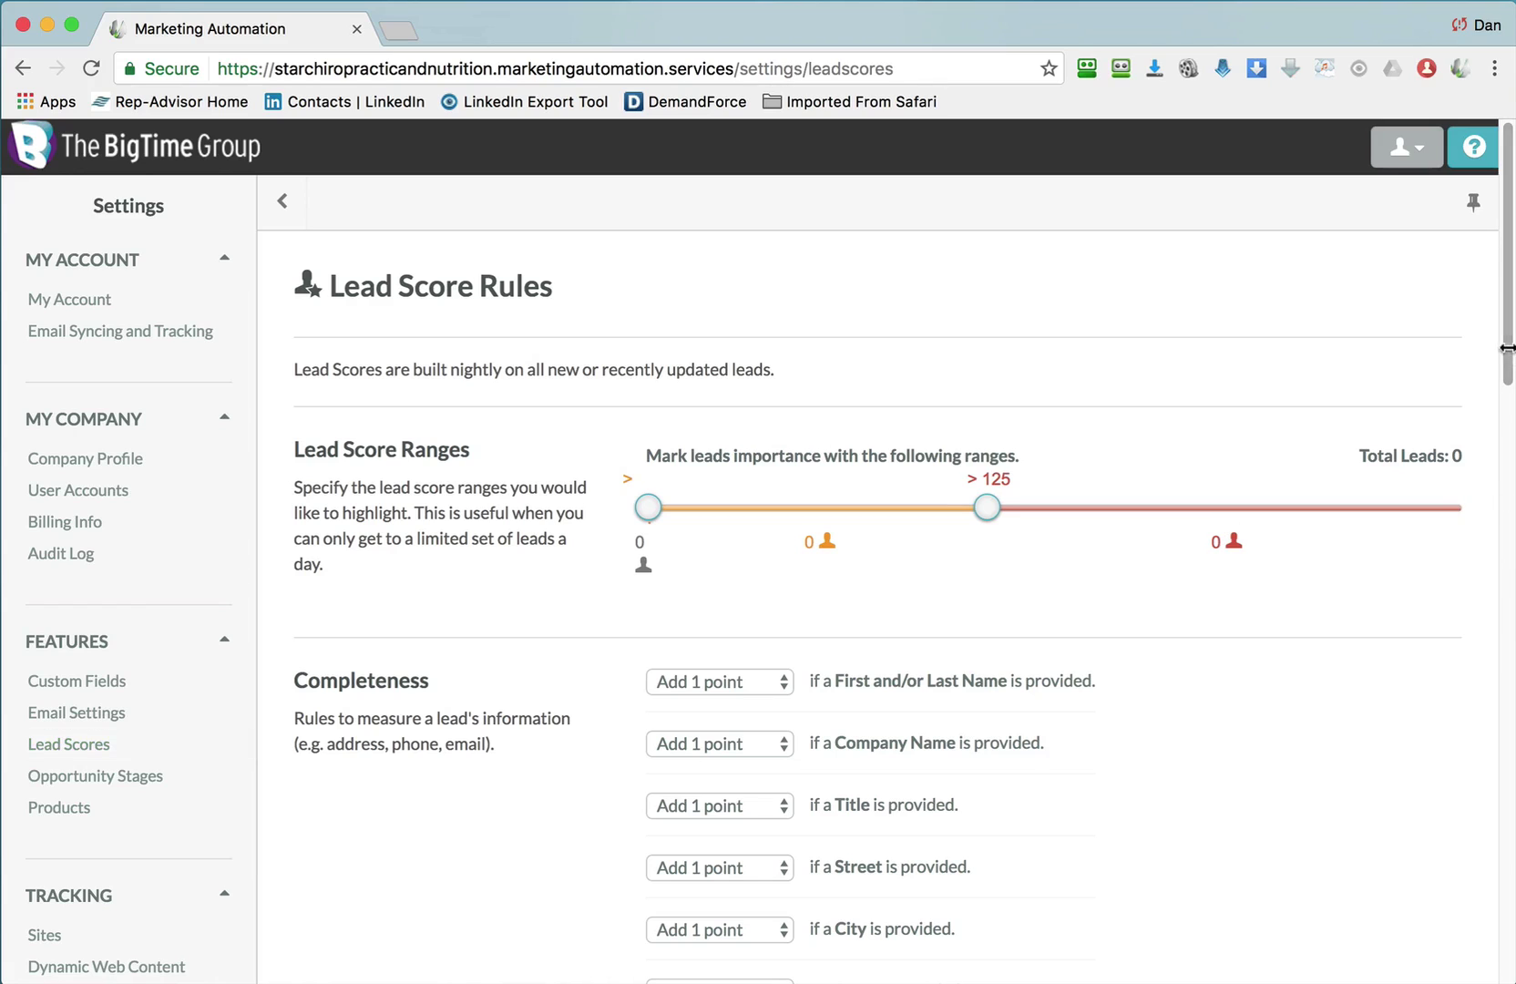
{"action": "left_click_drag", "start_coordinate": [1508, 348], "coordinate": [1508, 441]}
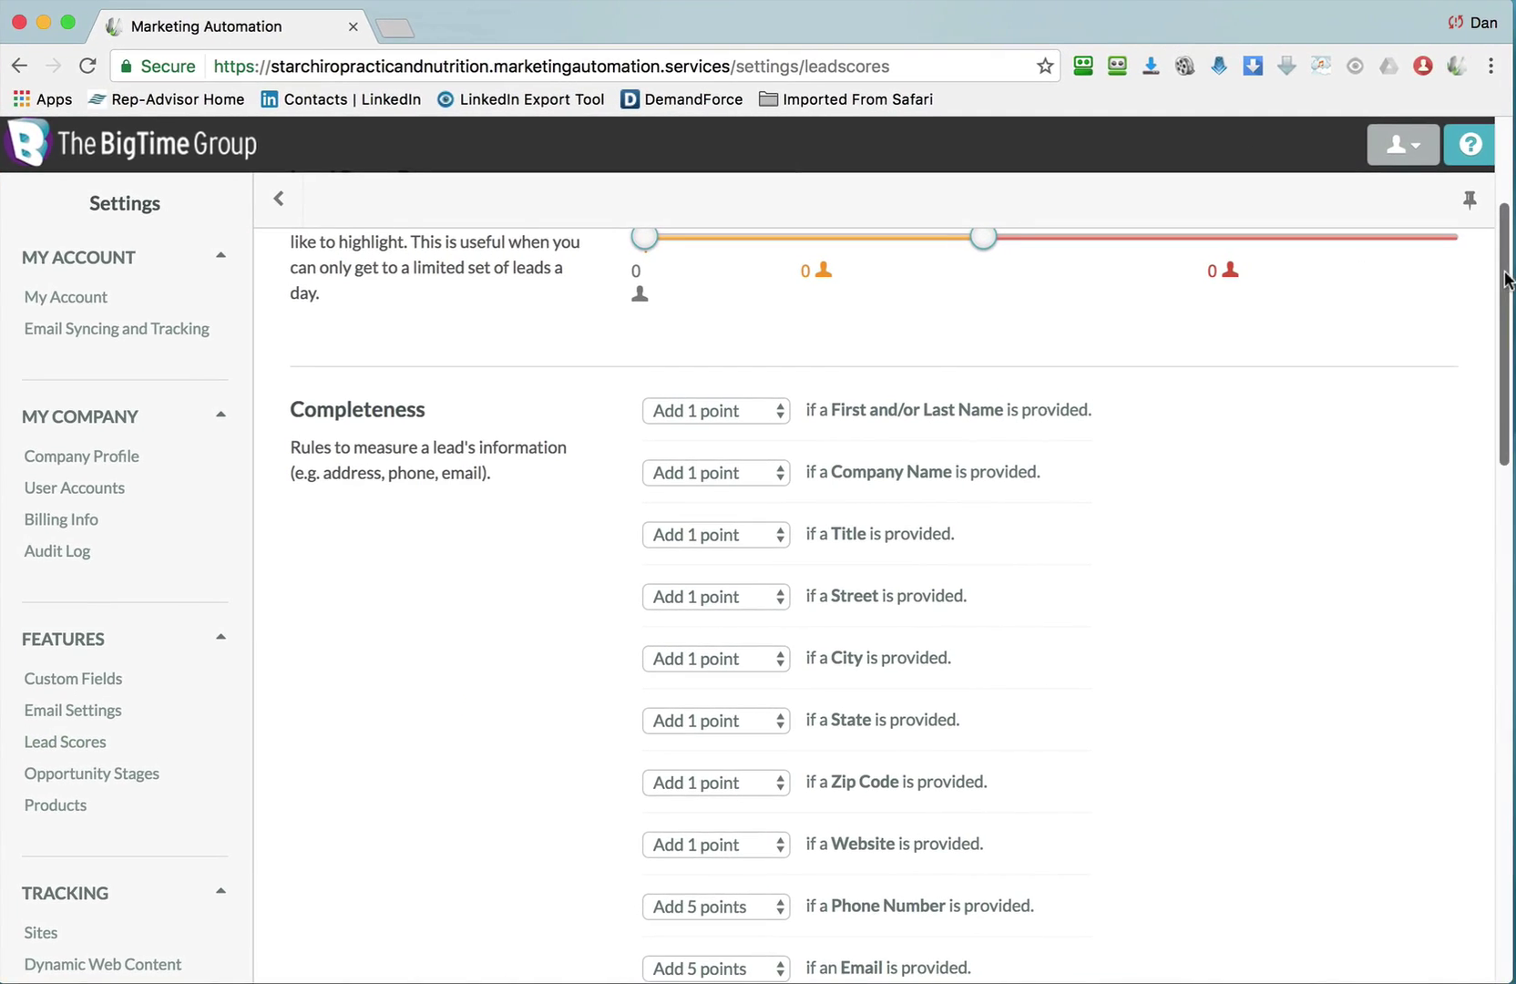
{"action": "left_click_drag", "start_coordinate": [1512, 278], "coordinate": [1511, 252]}
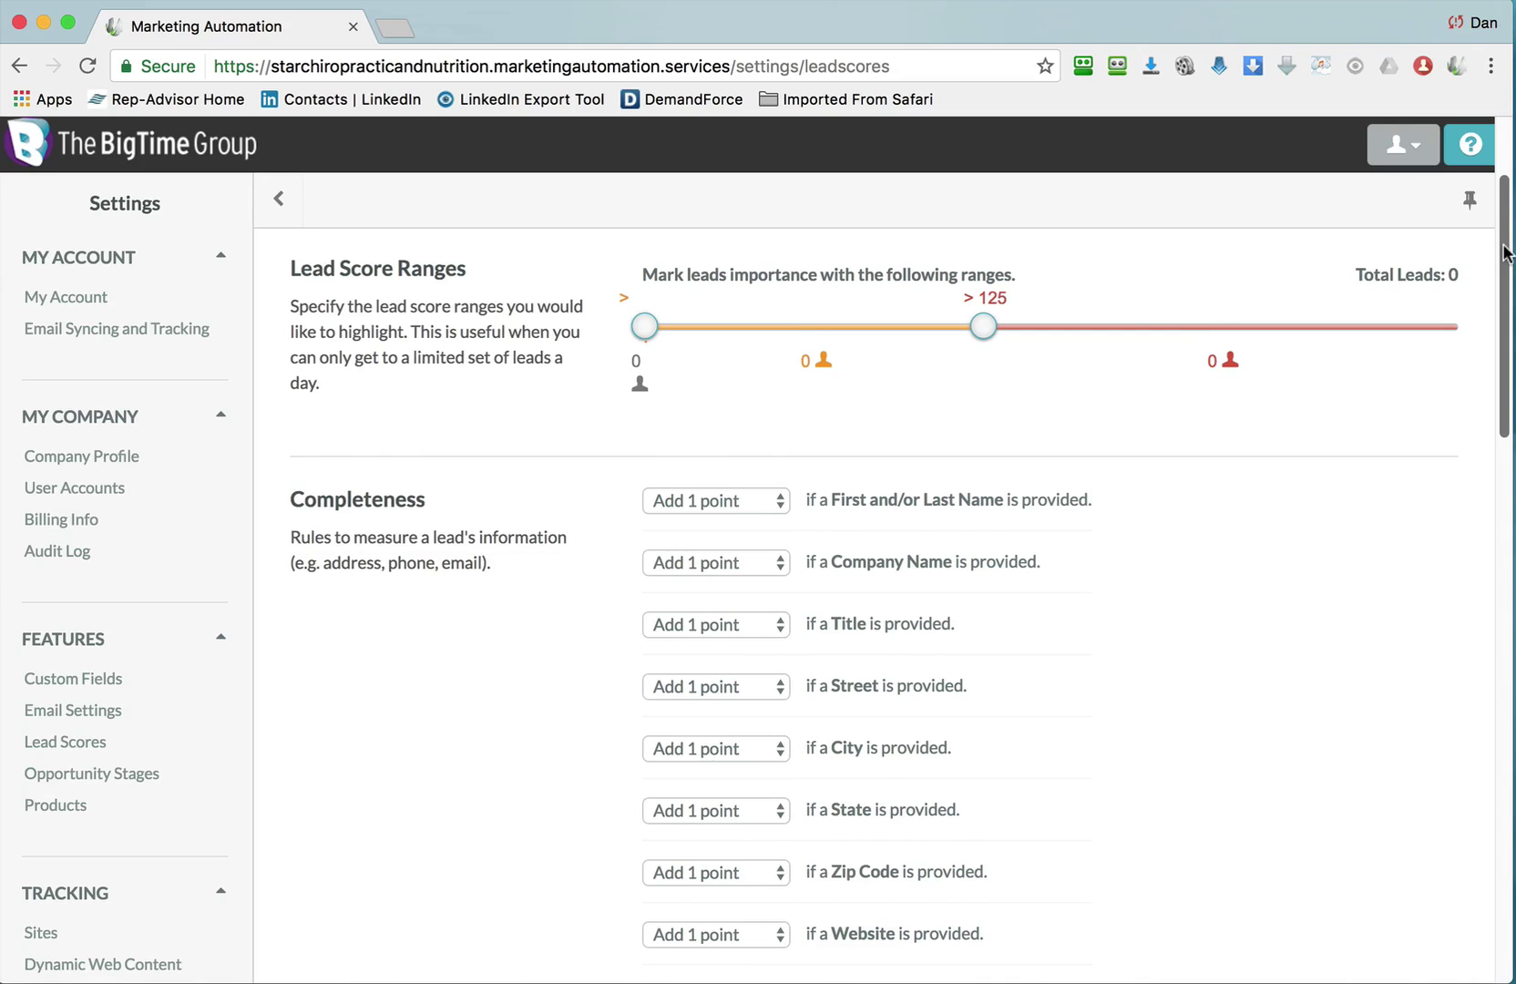
{"action": "left_click_drag", "start_coordinate": [1505, 253], "coordinate": [1509, 456]}
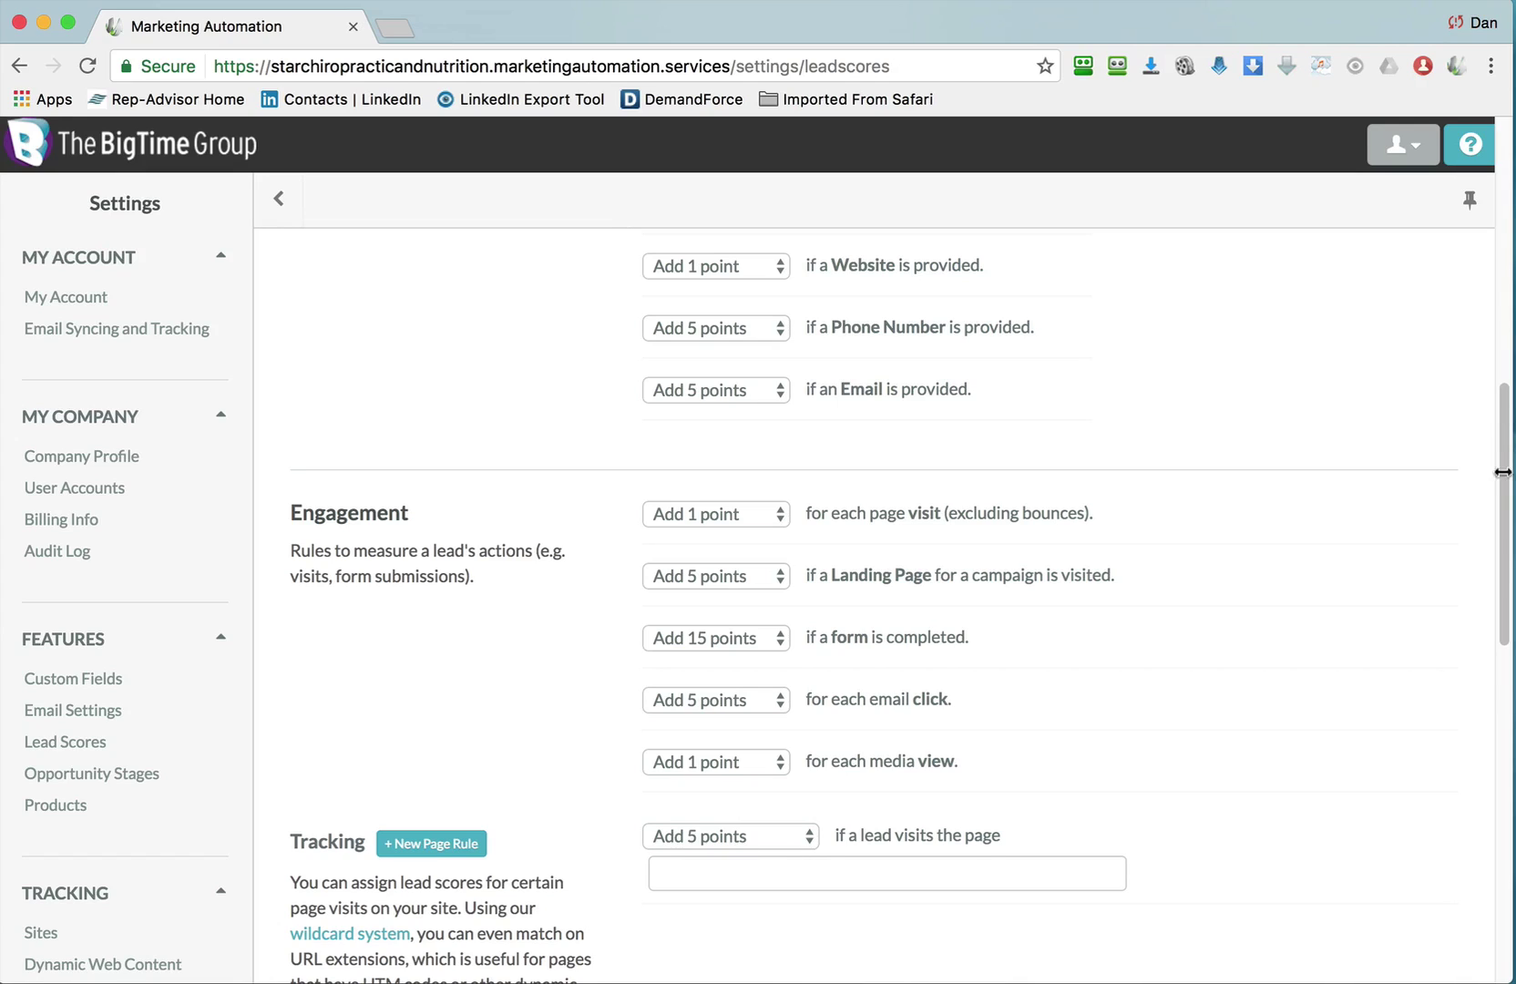
{"action": "left_click_drag", "start_coordinate": [1503, 480], "coordinate": [1503, 321]}
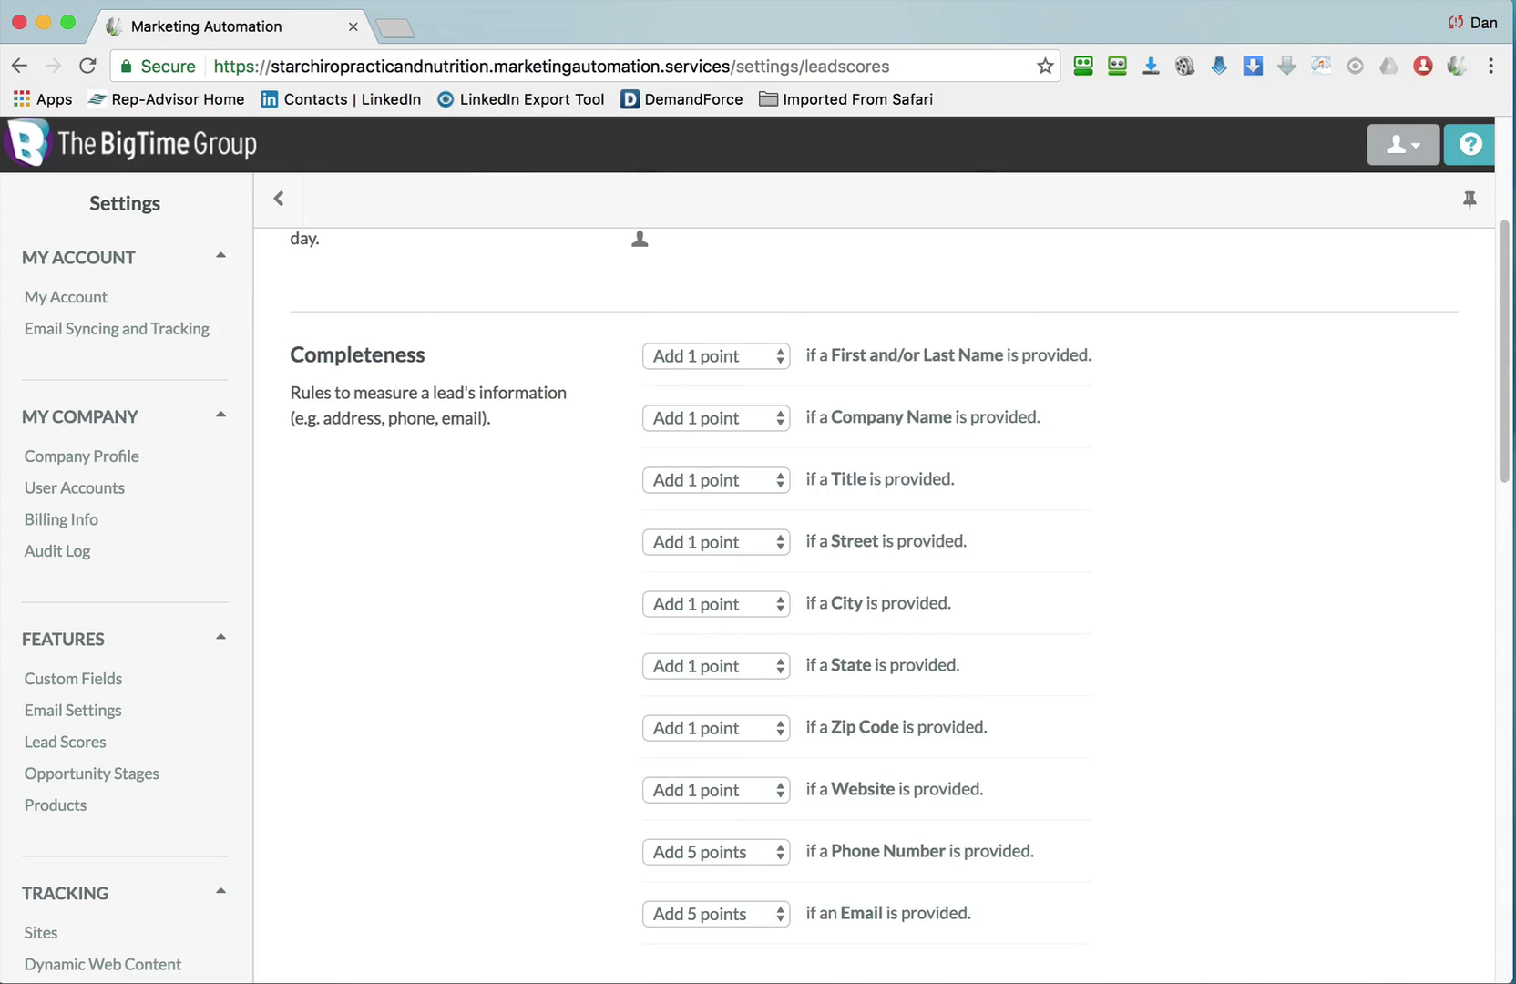
{"action": "scroll", "coordinate": [1505, 368], "scroll_direction": "down", "scroll_amount": 1}
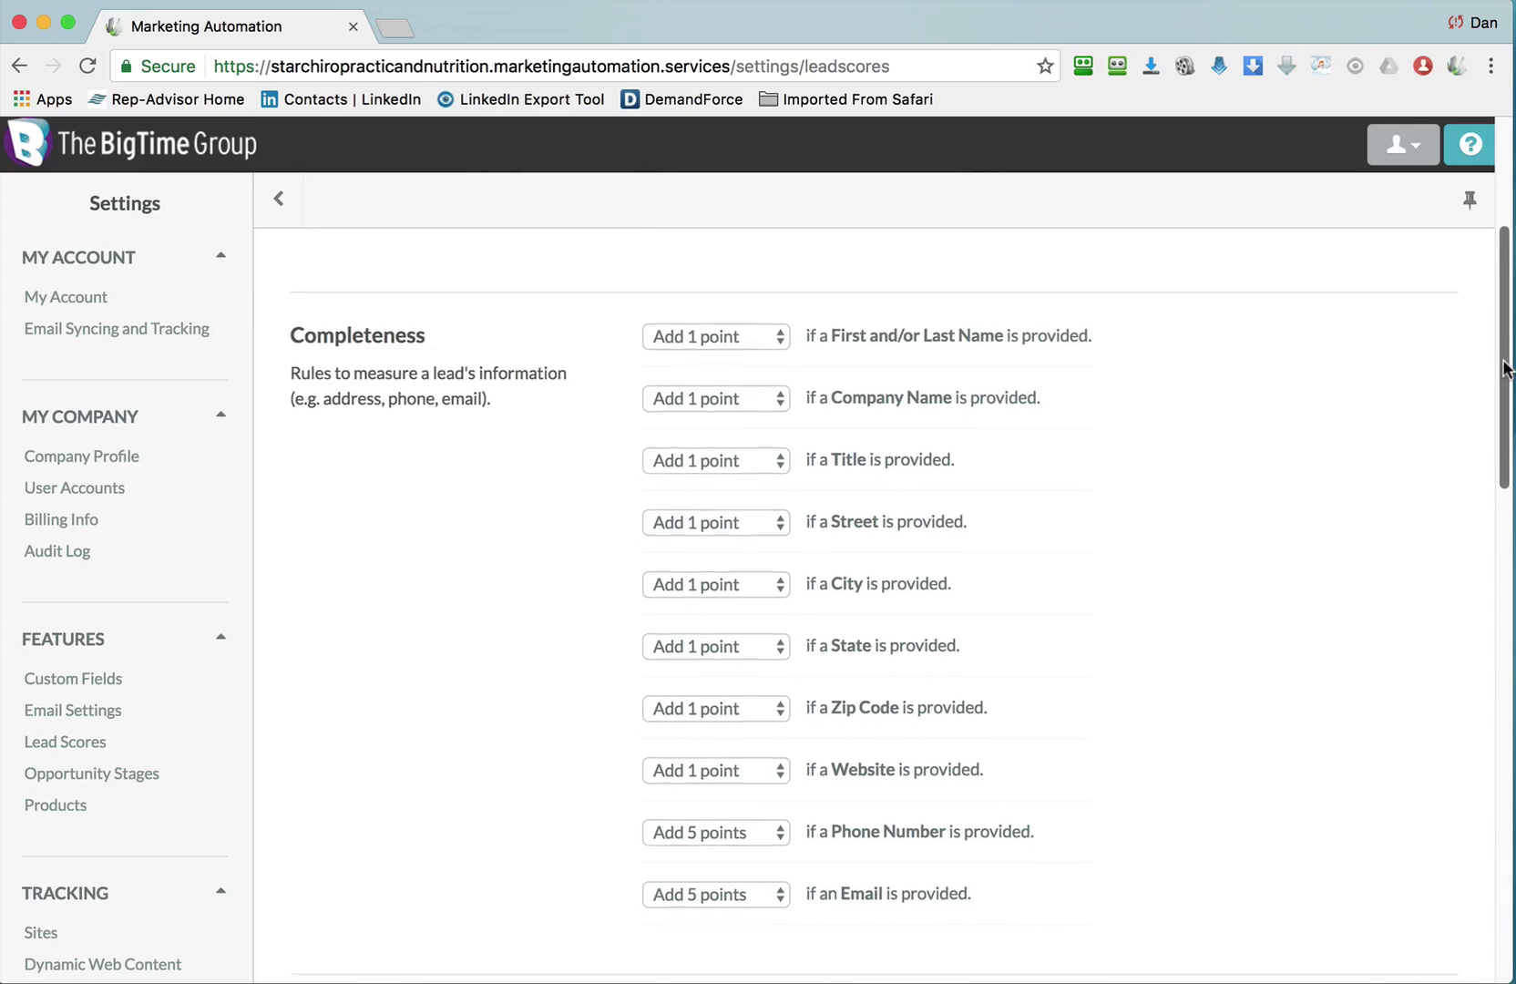
{"action": "left_click_drag", "start_coordinate": [1505, 368], "coordinate": [1504, 497]}
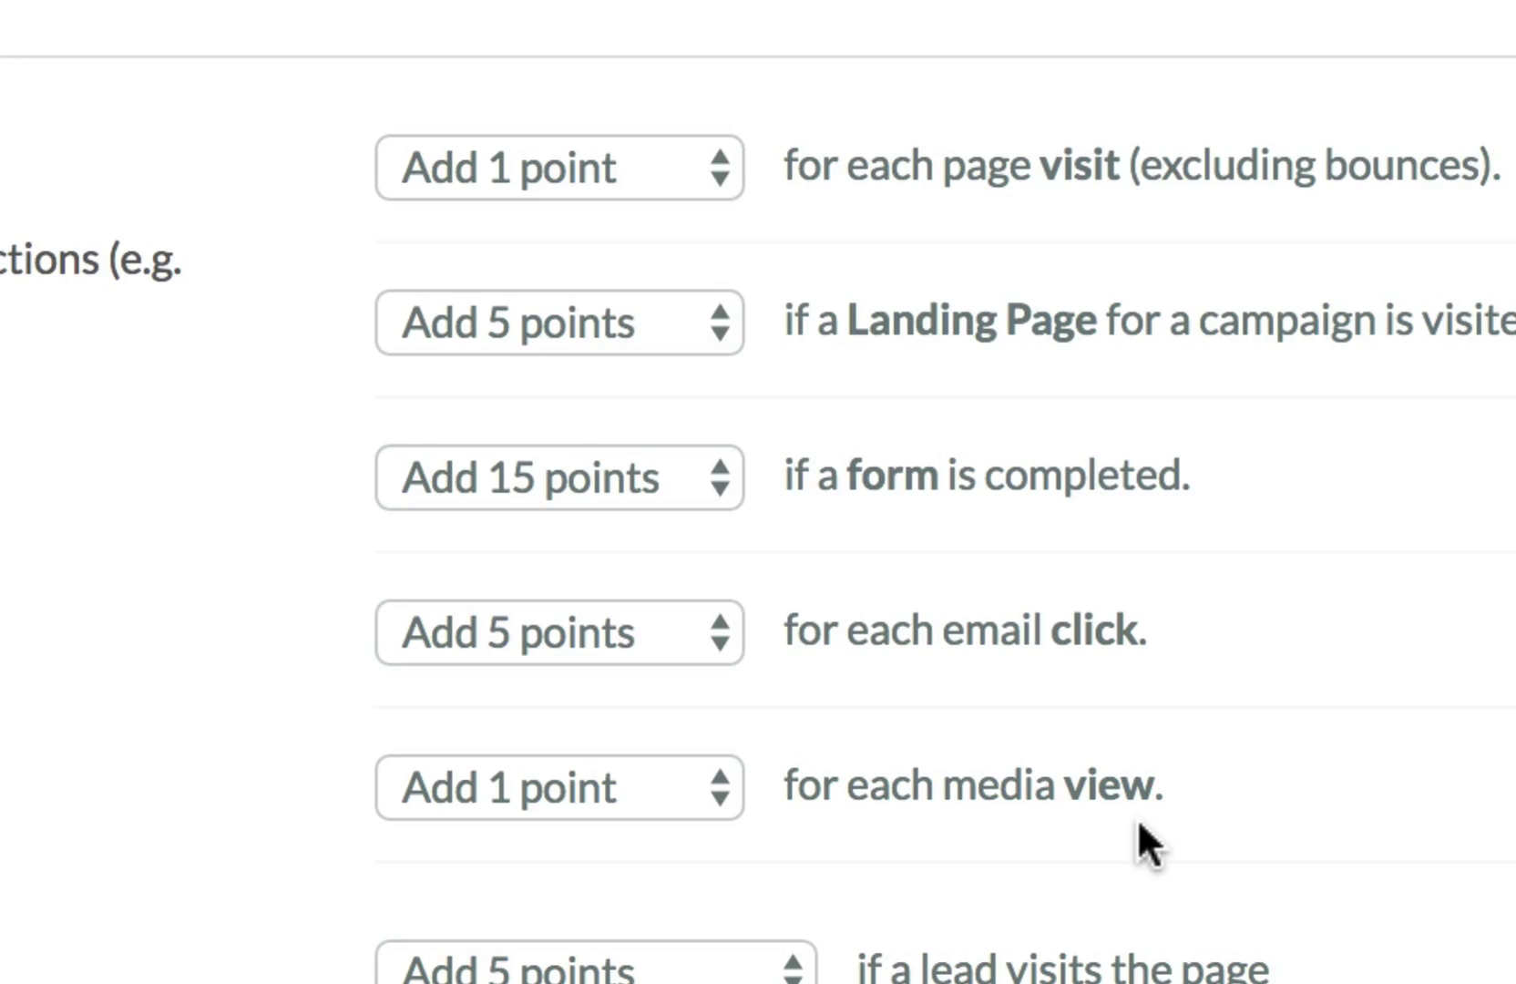
Make each media view add 15 lead-score points, then go to the Opportunity Stages pipeline editor.
{"action": "left_click", "coordinate": [656, 770]}
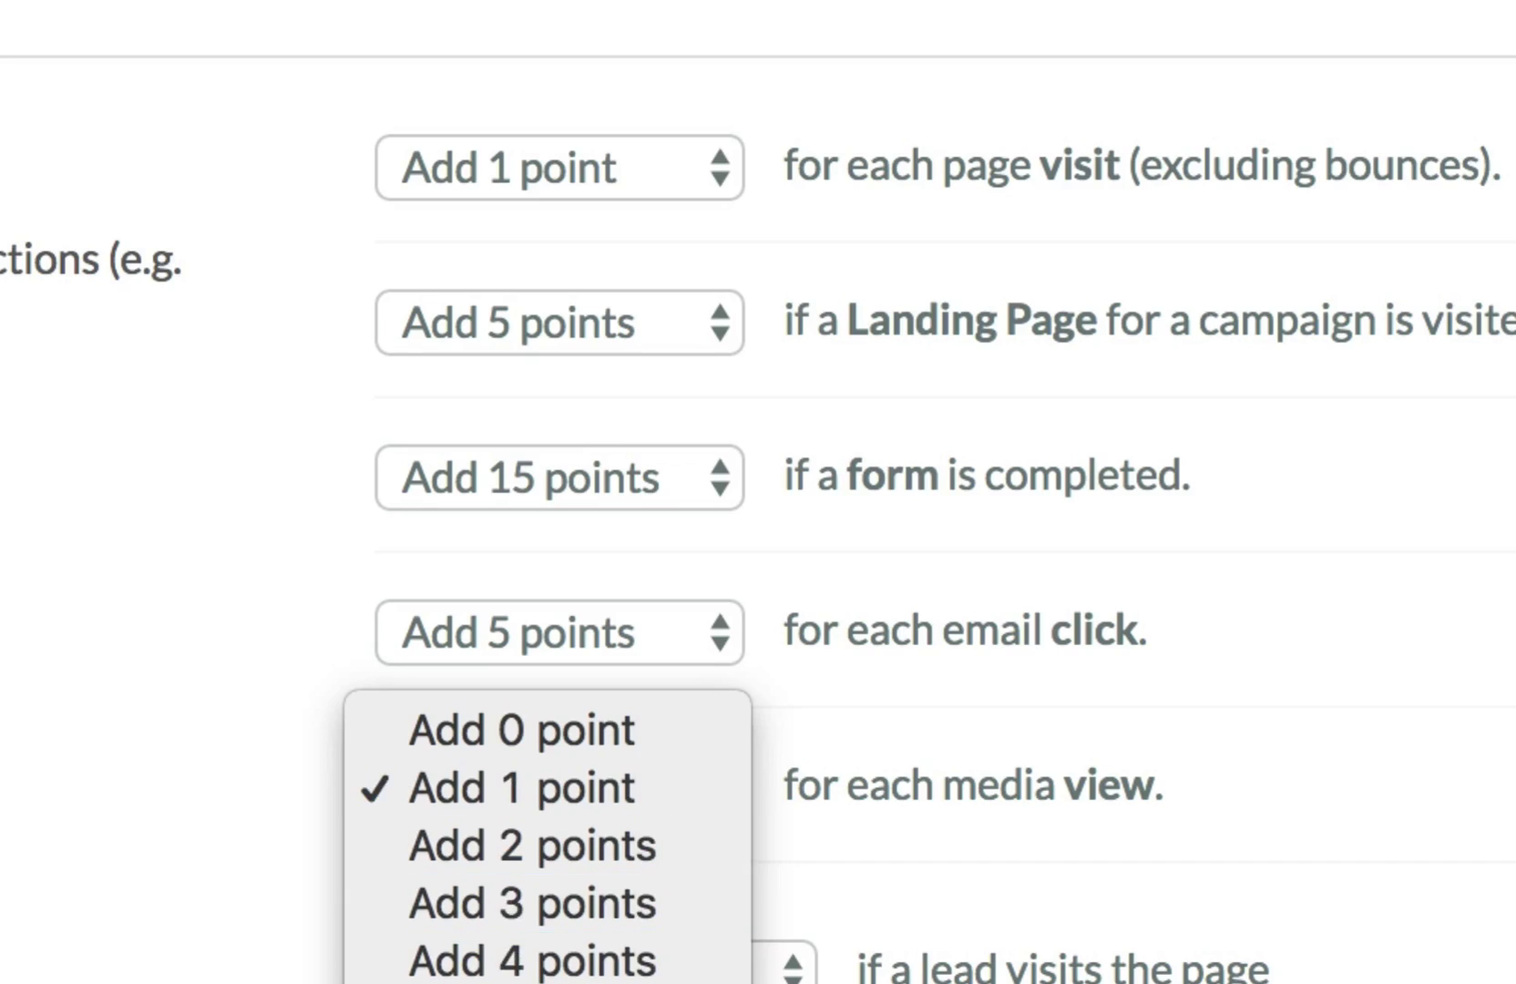
{"action": "left_click", "coordinate": [546, 982]}
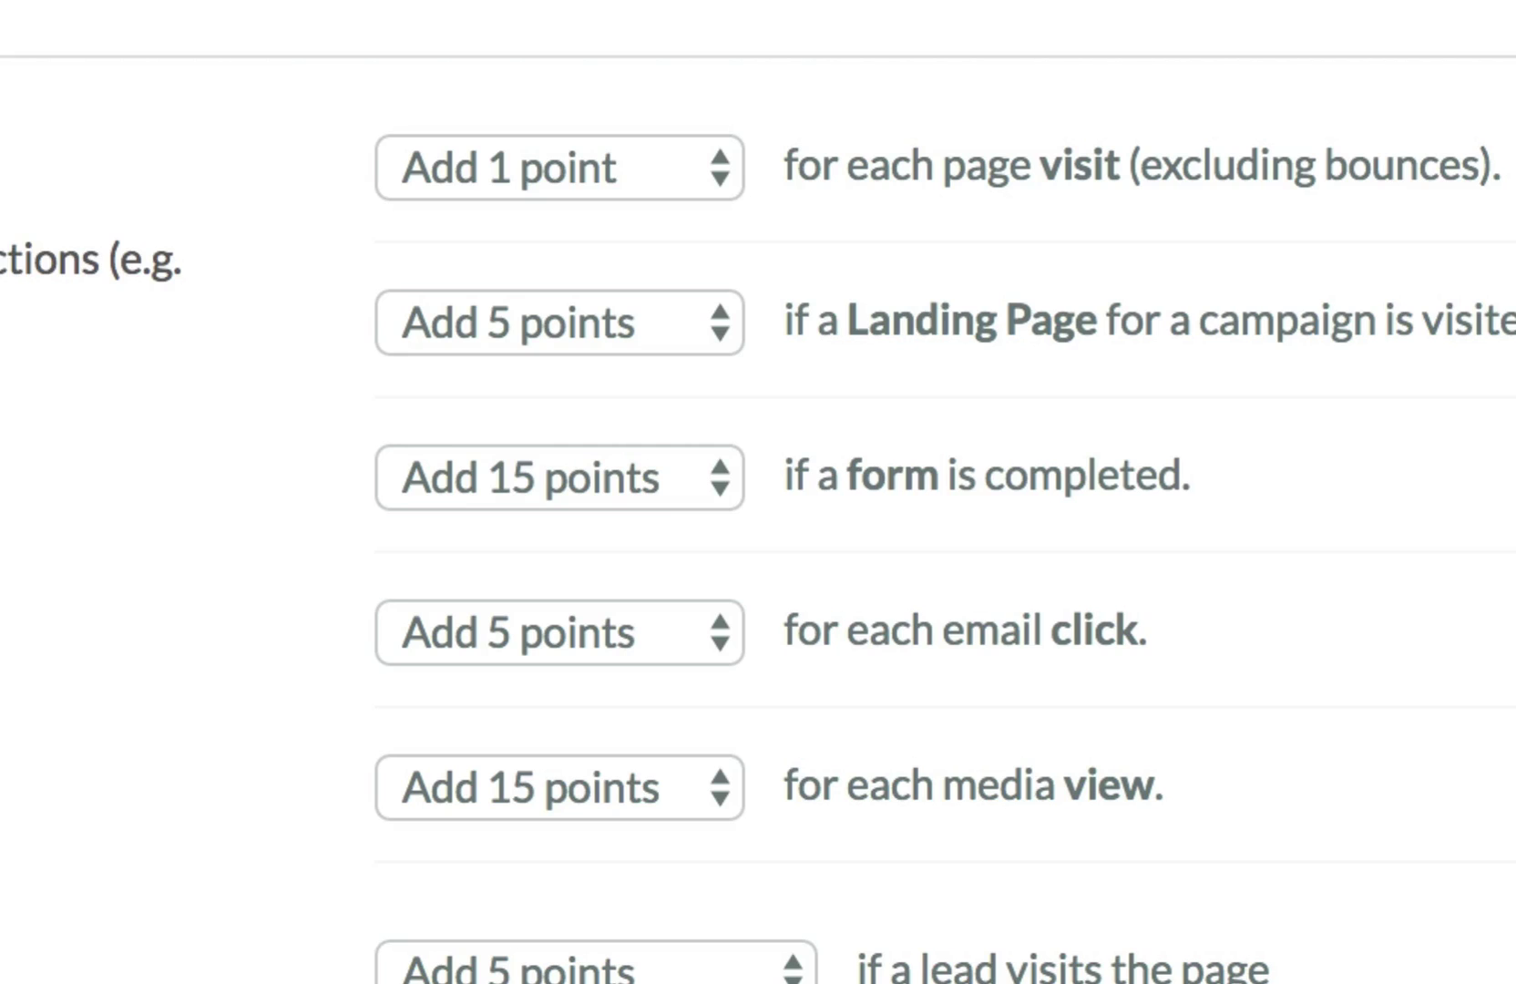
{"action": "left_click", "coordinate": [349, 608]}
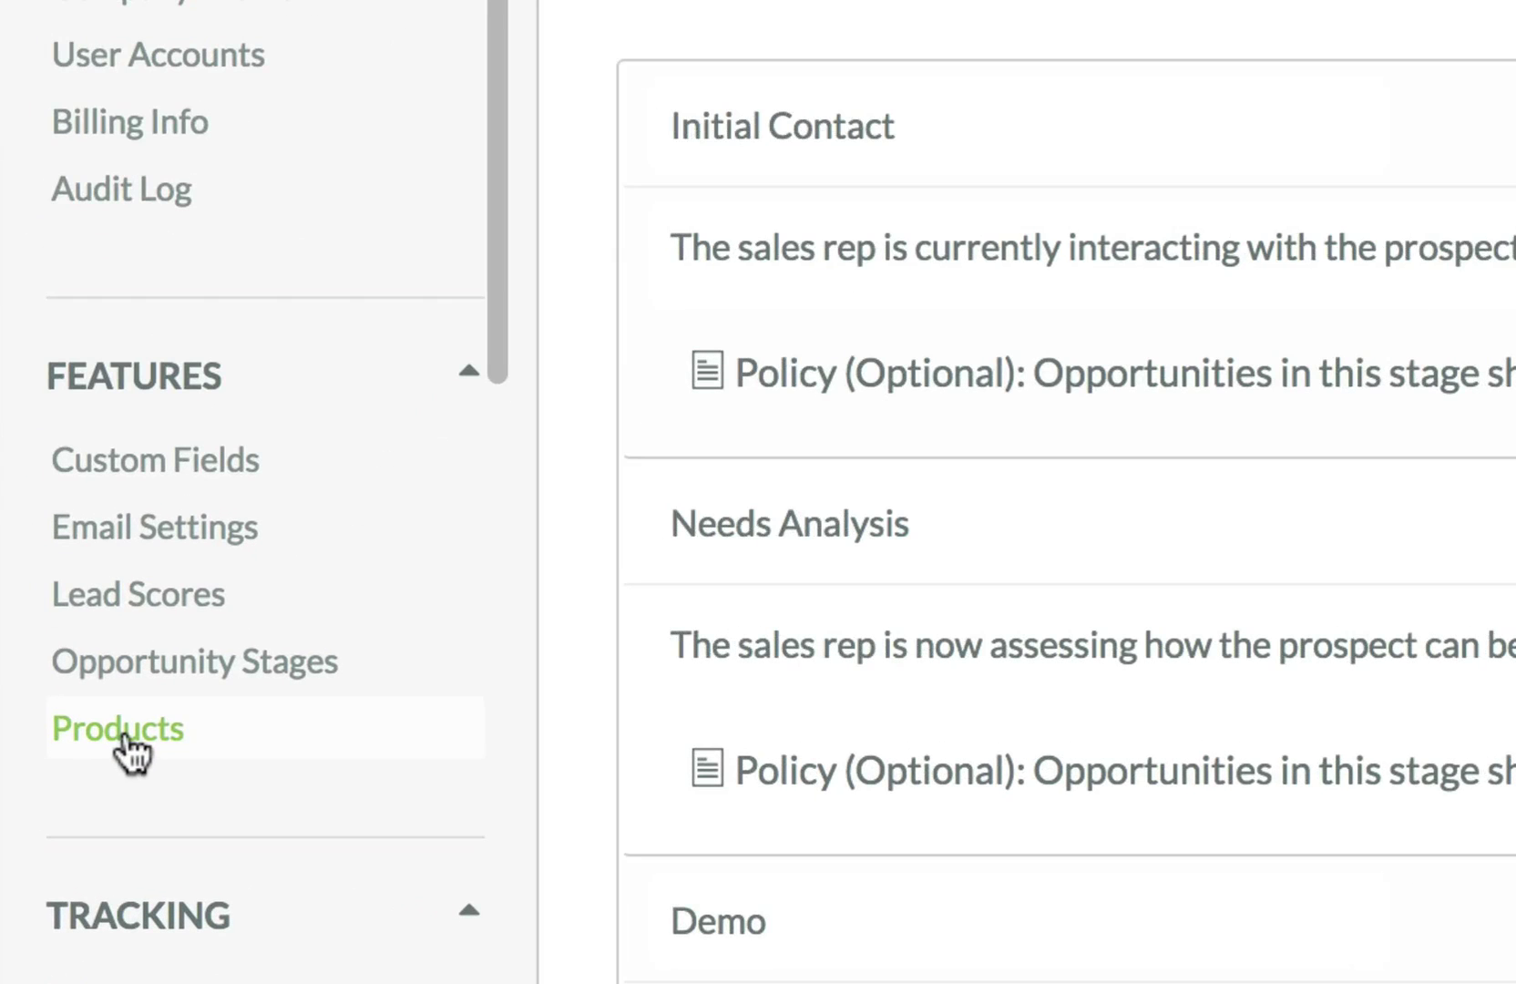
Show the empty Products & Services list and scroll the sidebar down to the Tracking section.
{"action": "left_click", "coordinate": [127, 746]}
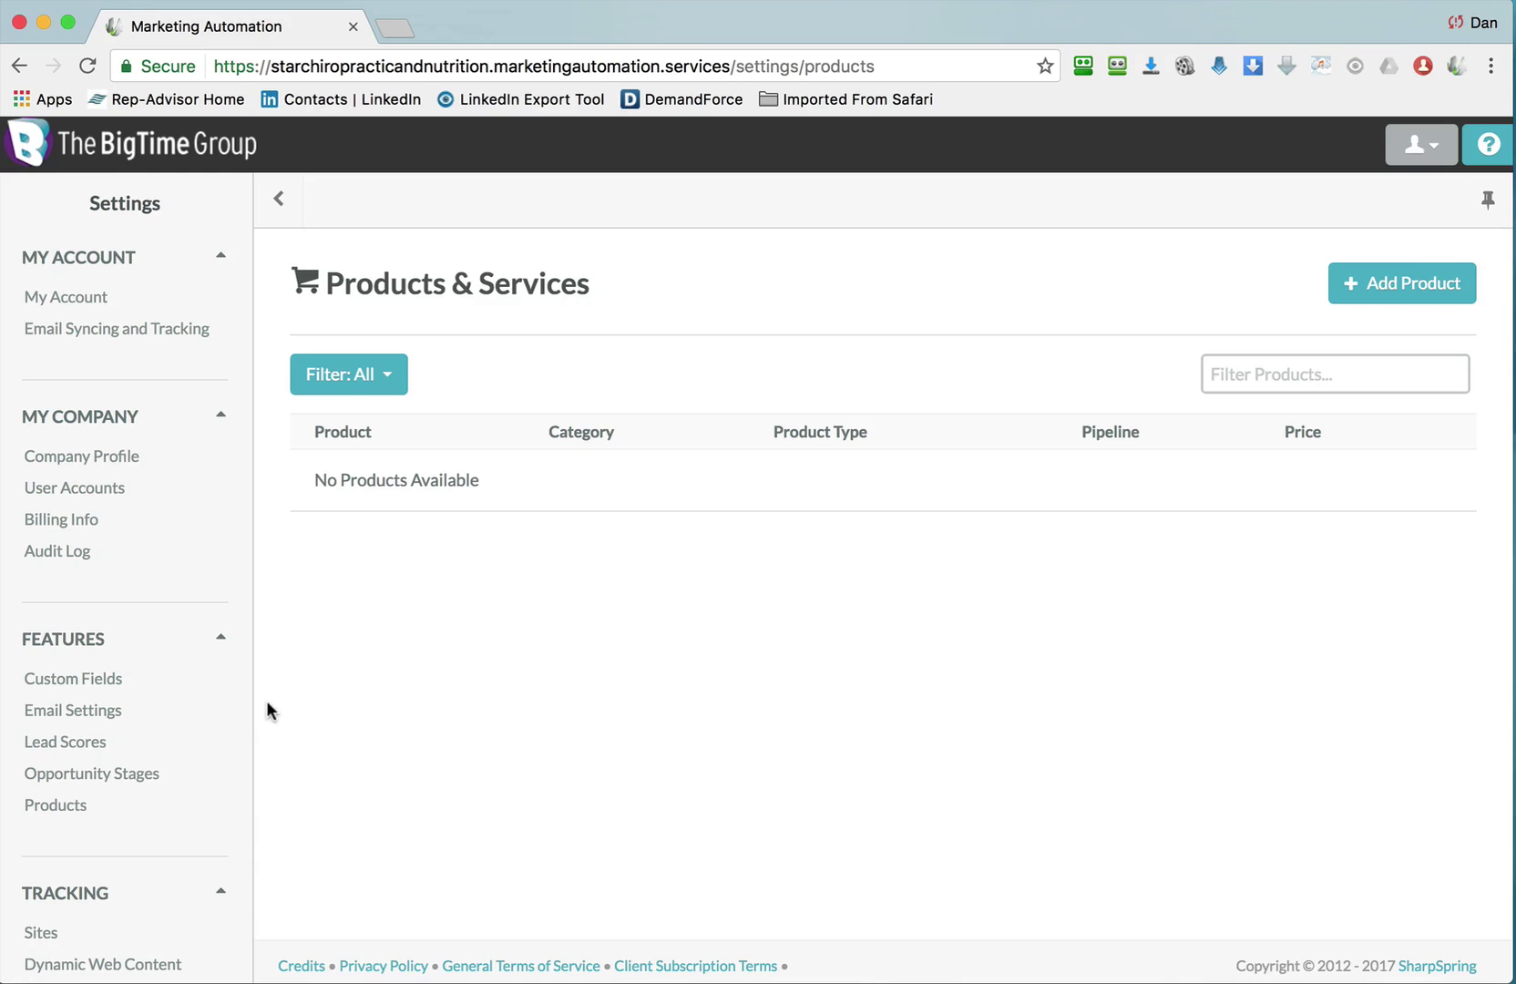
{"action": "mouse_move", "coordinate": [234, 528]}
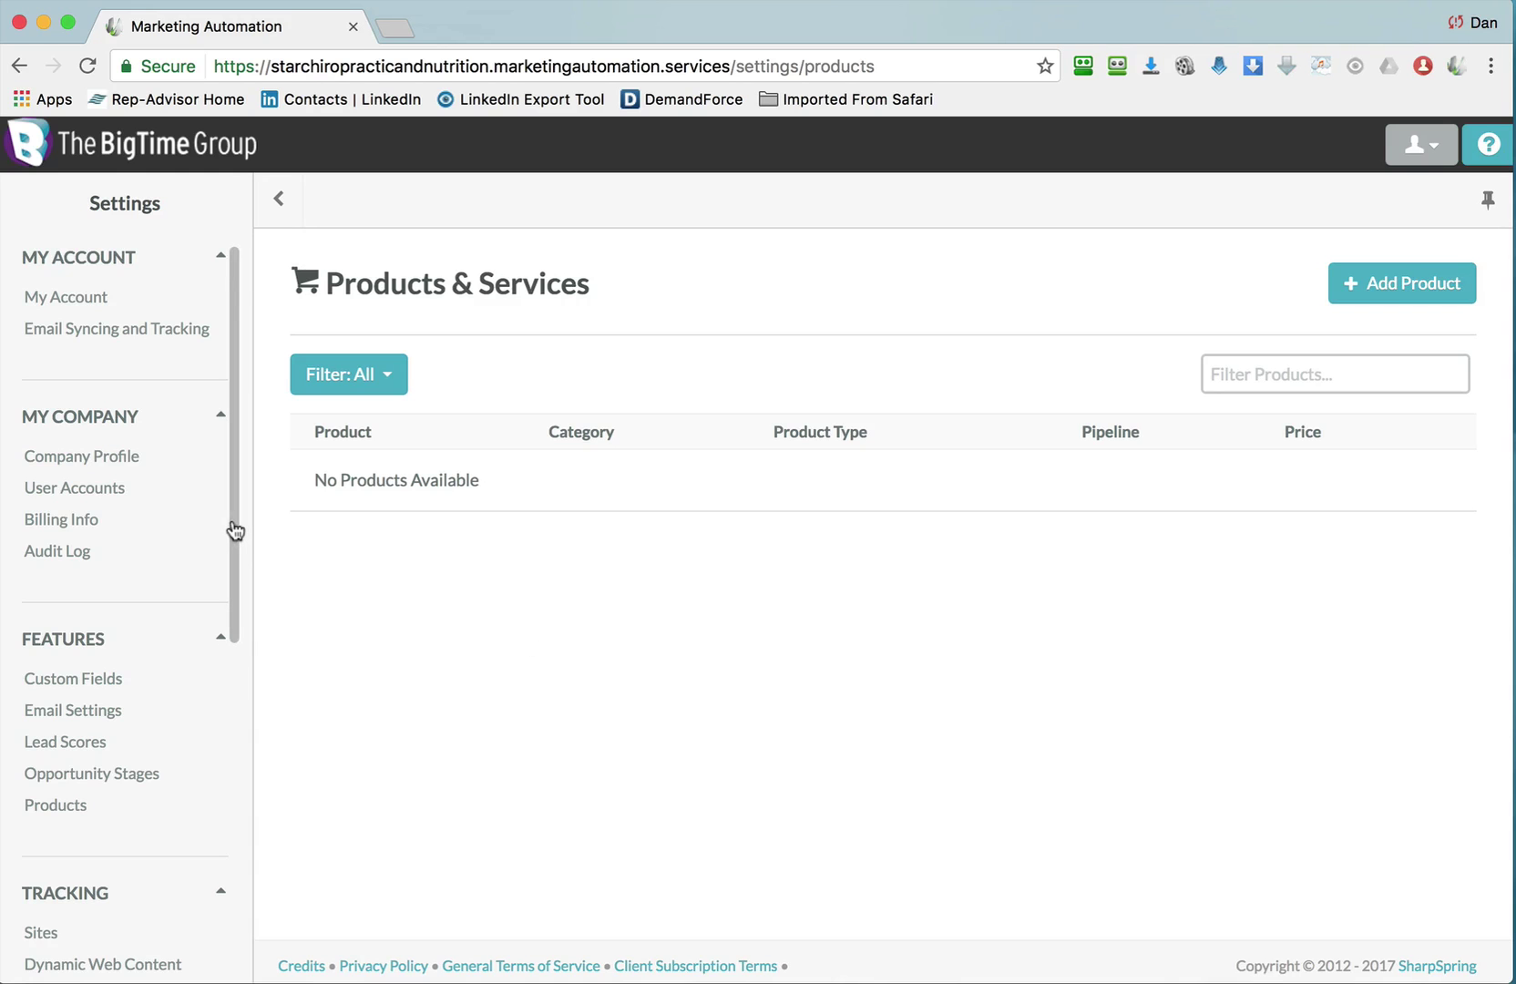
{"action": "left_click_drag", "start_coordinate": [234, 529], "coordinate": [223, 717]}
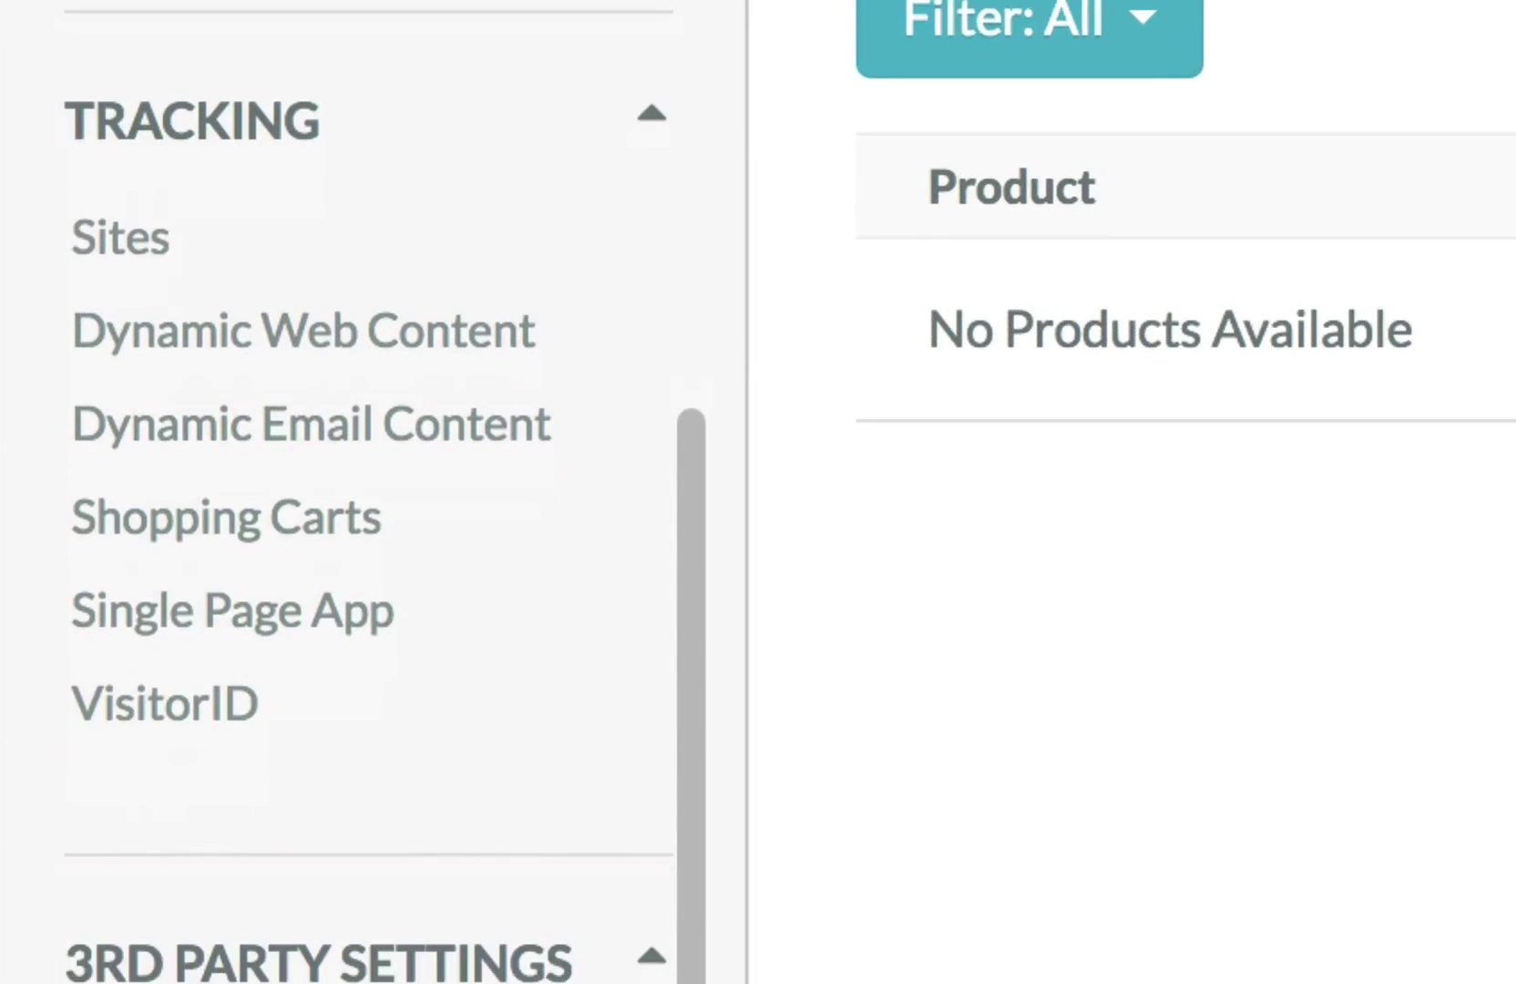
View the tracked Sites list showing Starler as Main Site, cancelling the Add a Website form.
{"action": "left_click", "coordinate": [102, 224]}
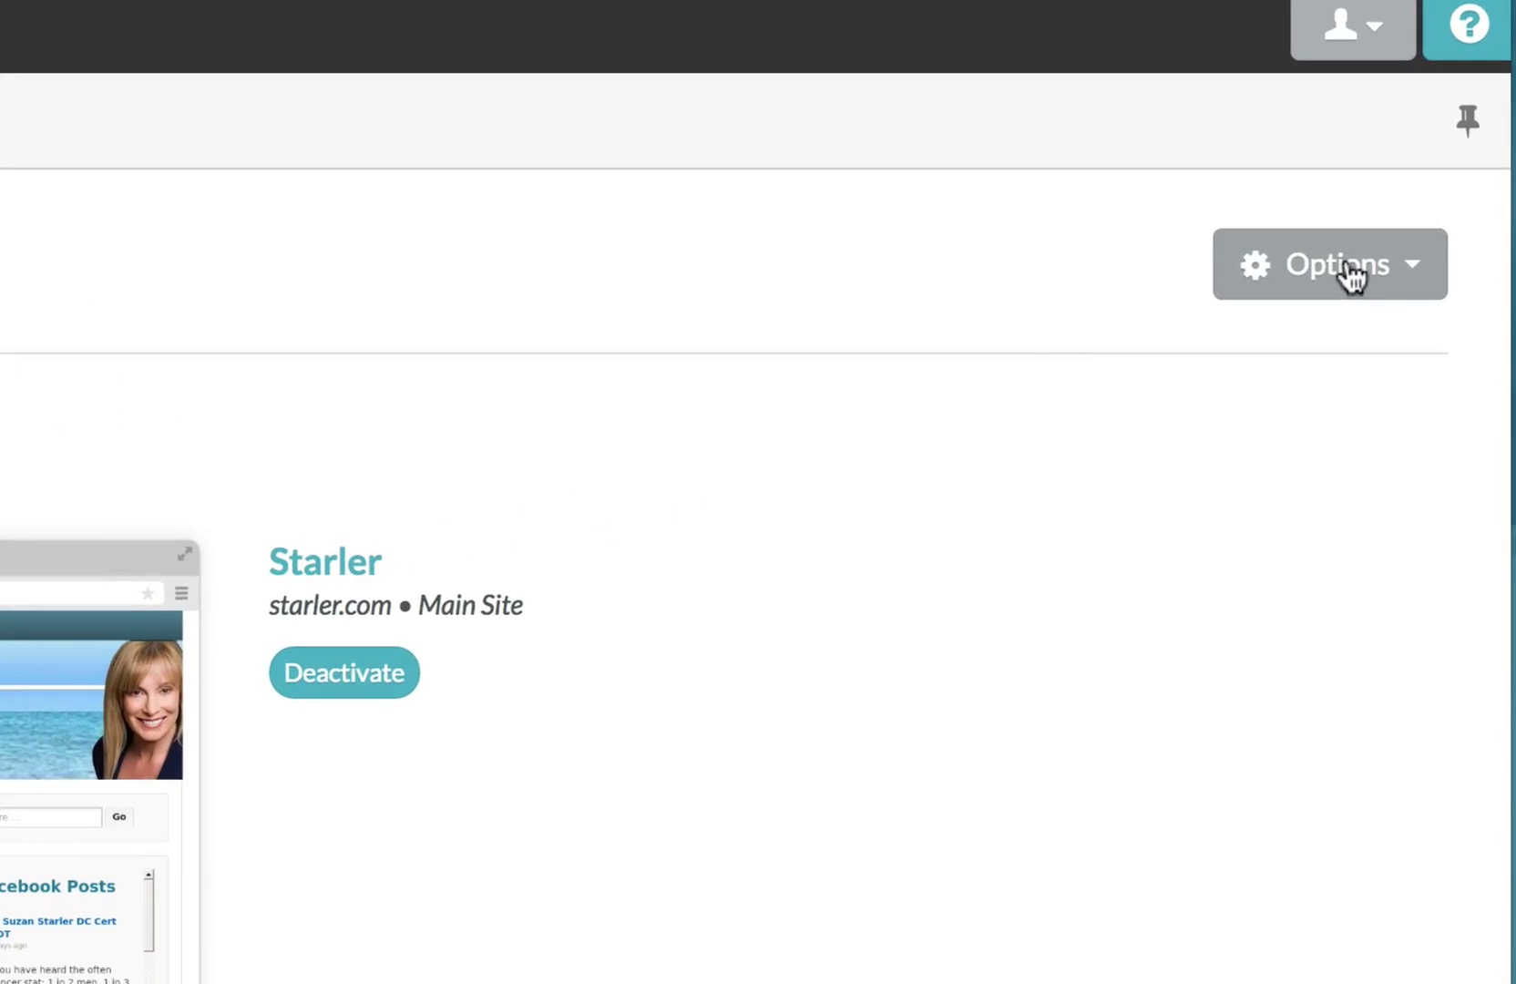
{"action": "left_click", "coordinate": [1417, 288]}
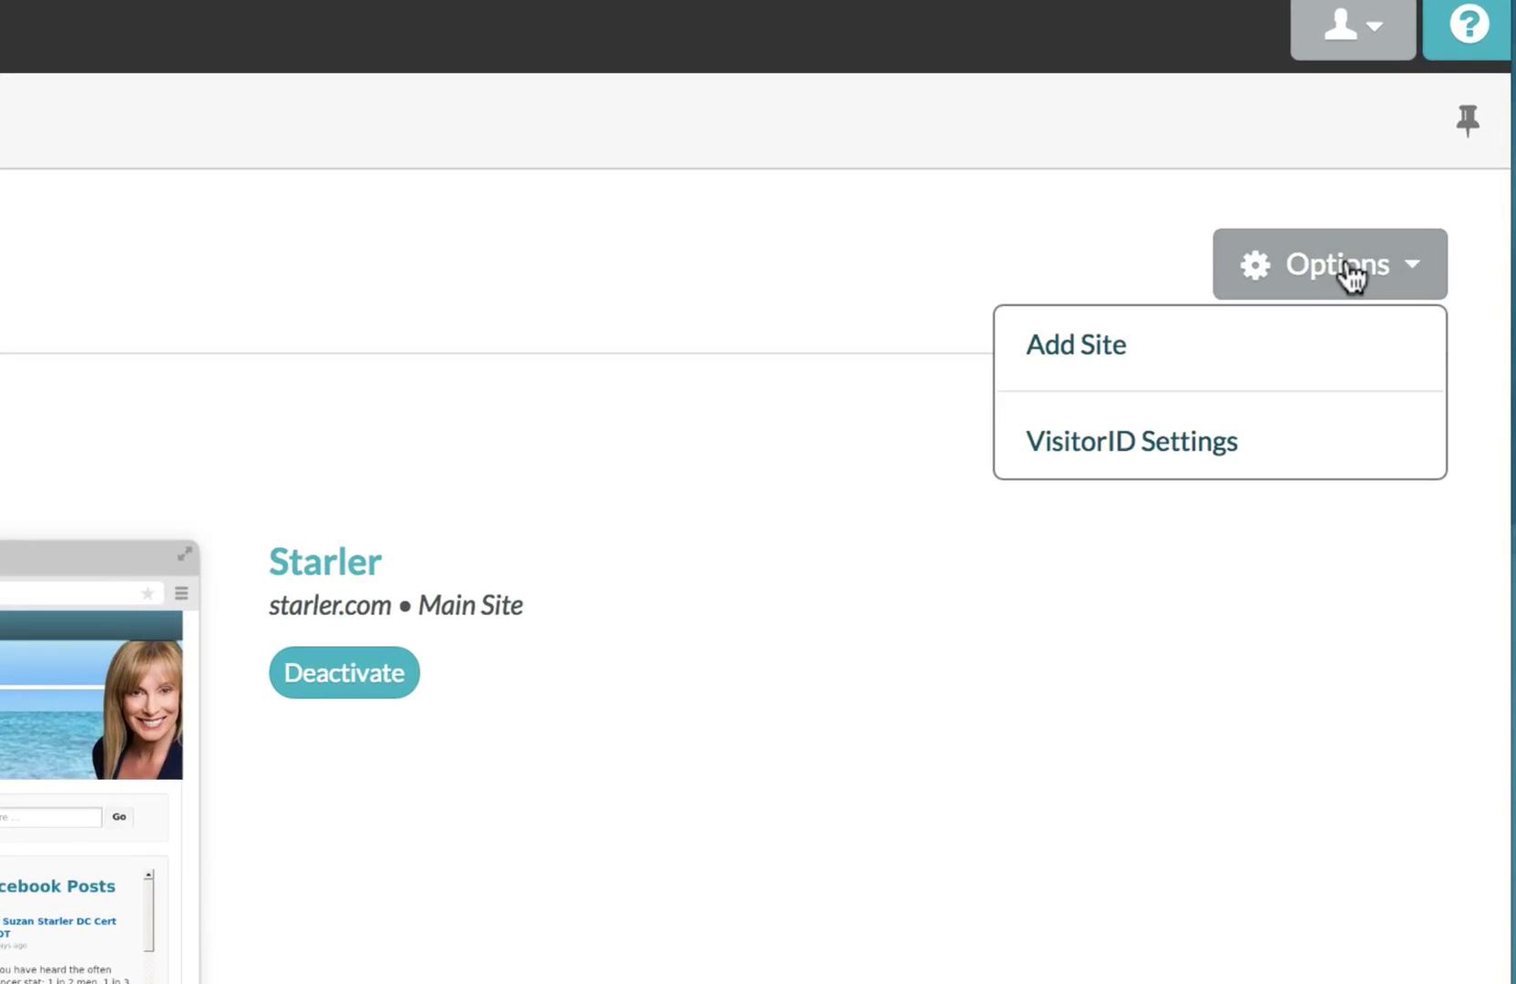
{"action": "left_click", "coordinate": [1308, 353]}
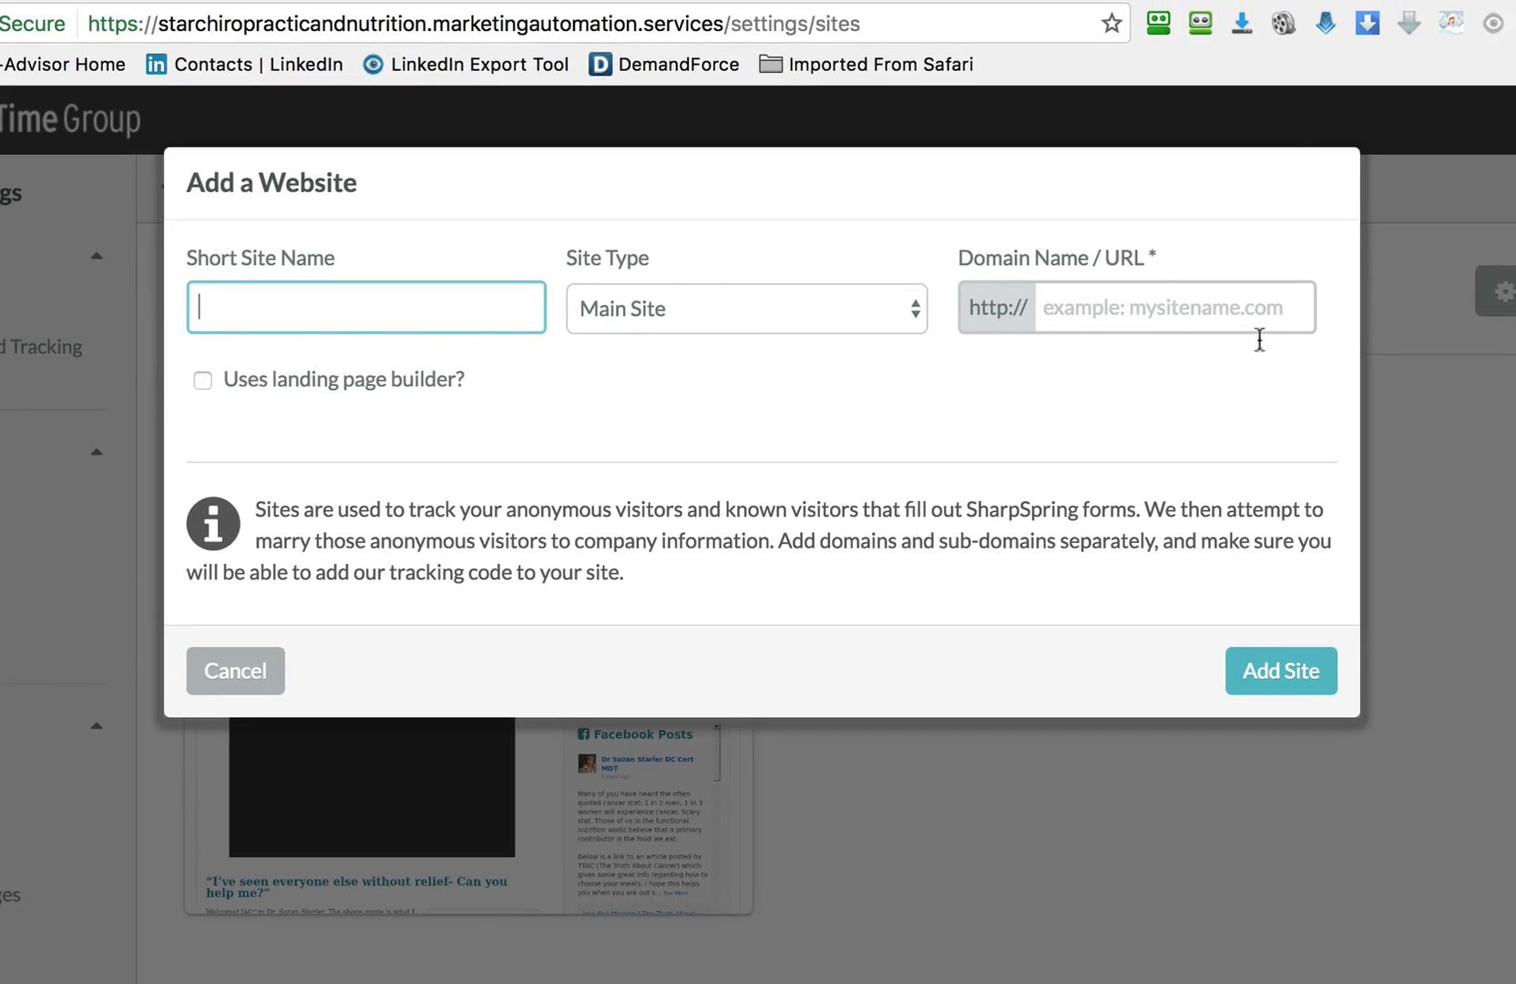
{"action": "left_click", "coordinate": [262, 671]}
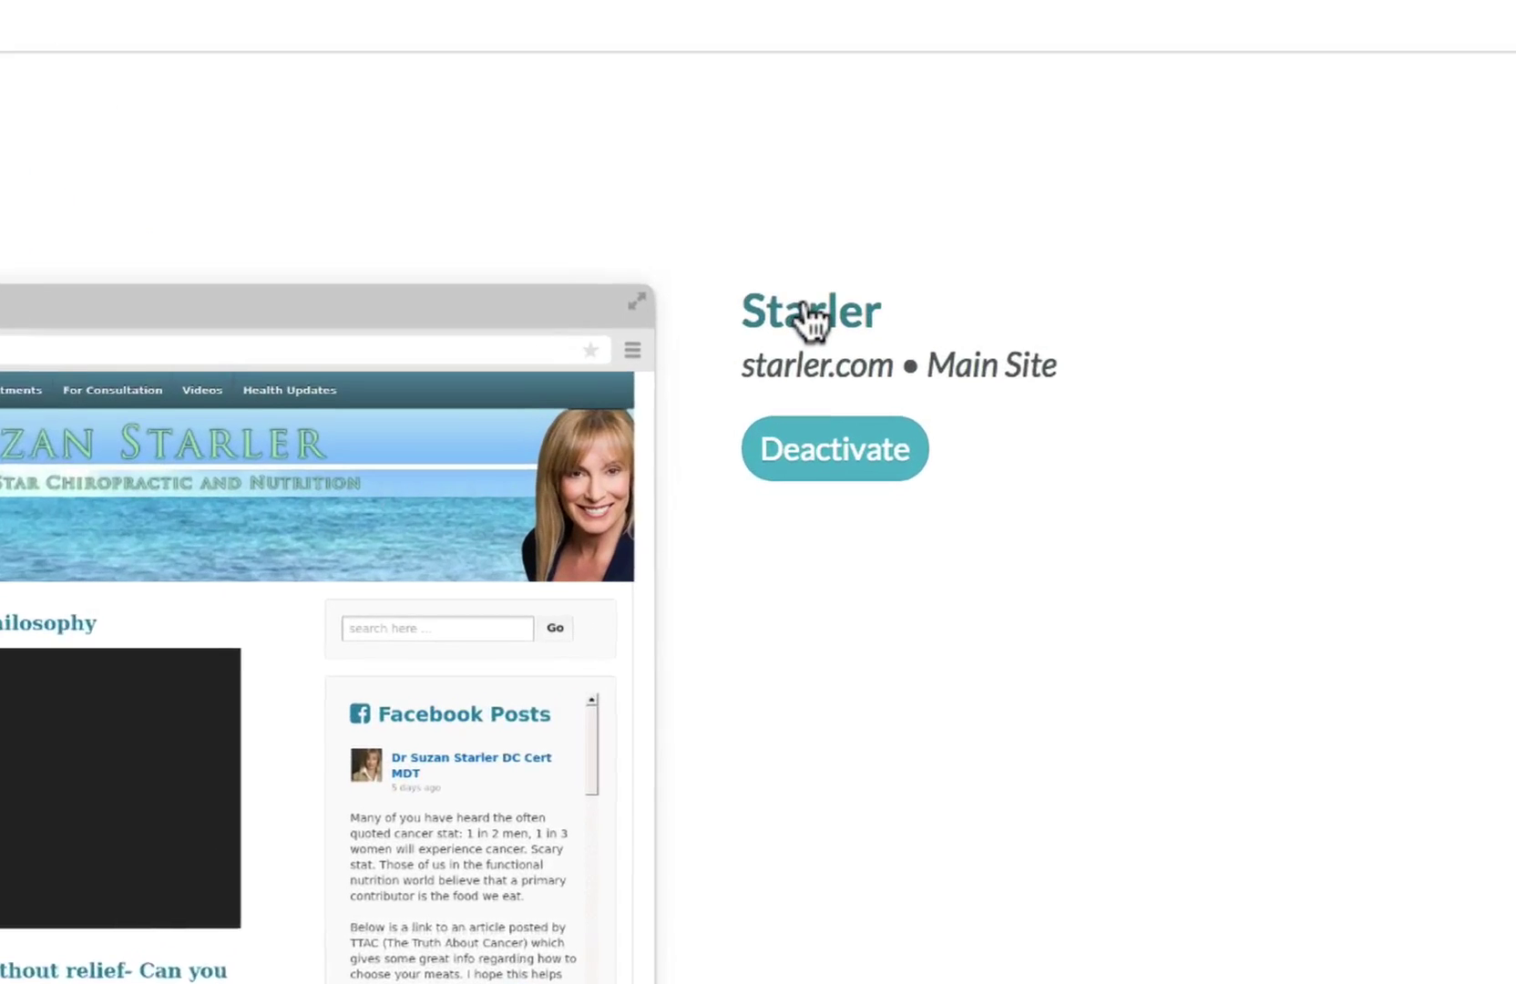
Show the Tracking Code tab of the Starler site with its starler.com JavaScript snippet.
{"action": "left_click", "coordinate": [808, 296]}
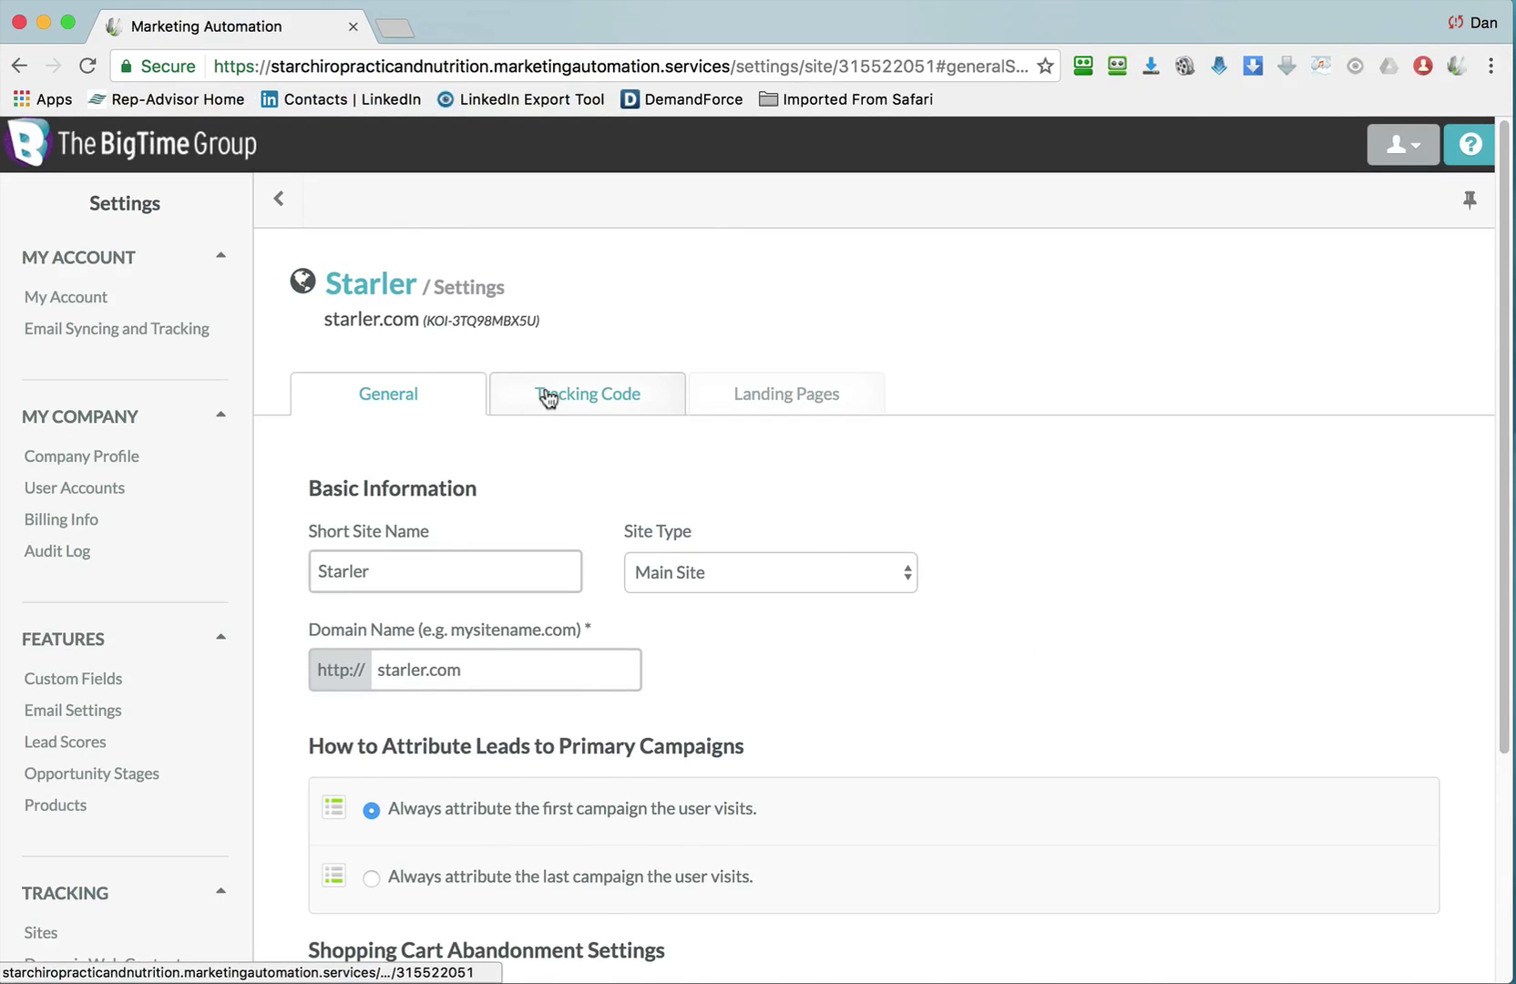
{"action": "left_click", "coordinate": [545, 392]}
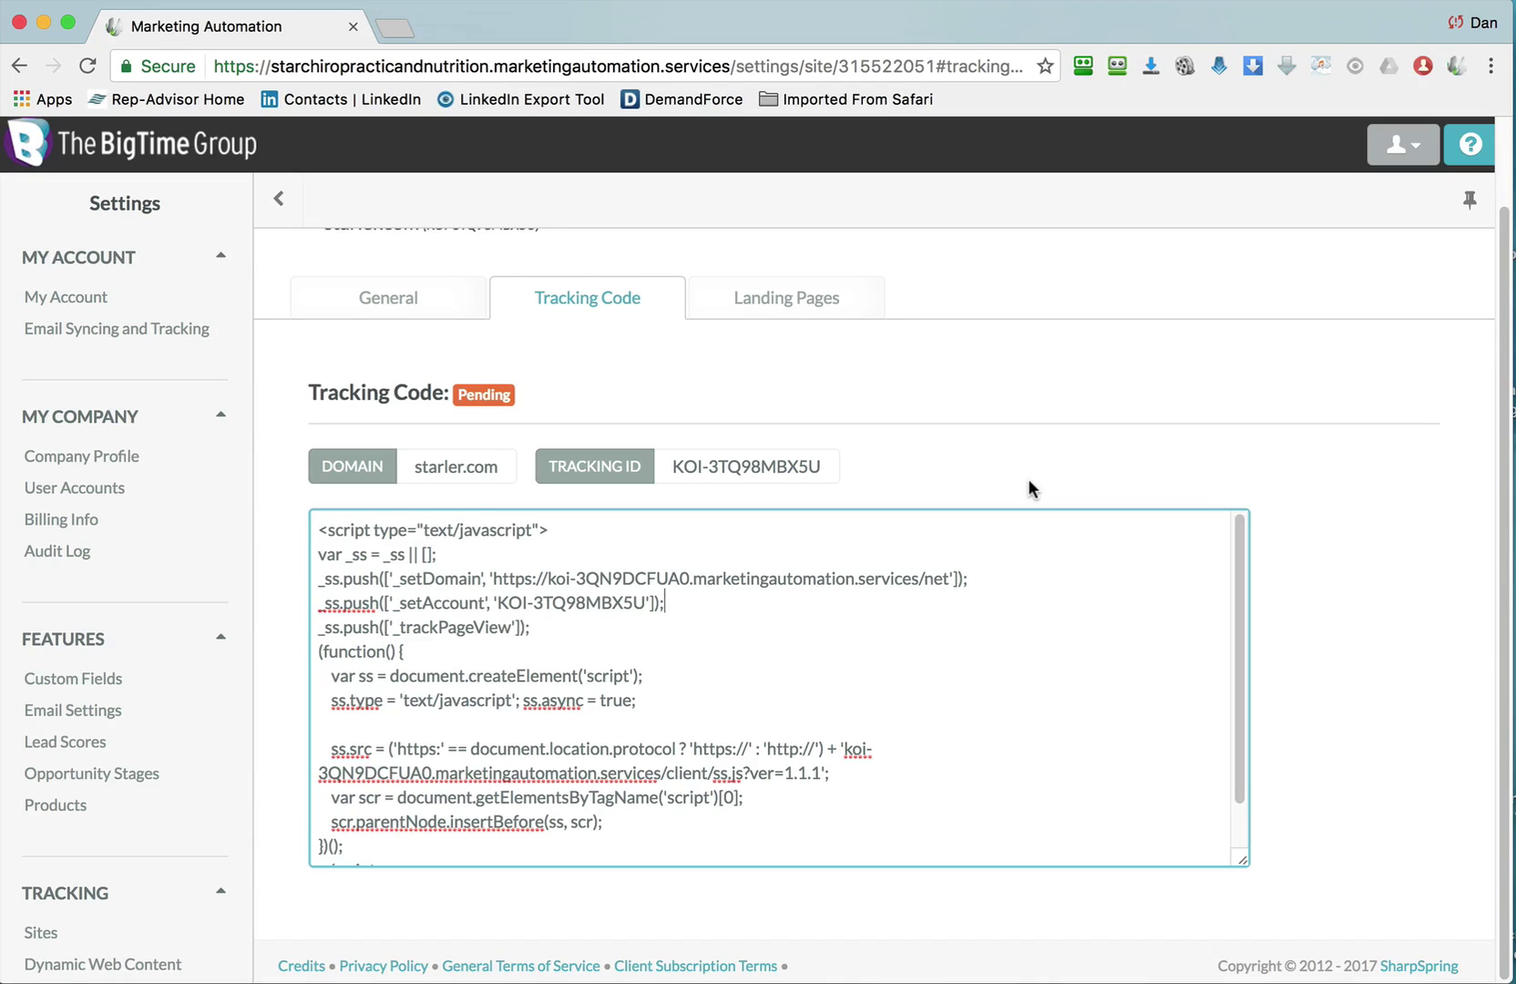
Select all of the starler.com JavaScript tracking snippet in the code box.
{"action": "left_click", "coordinate": [913, 624]}
{"action": "key", "text": "super+a"}
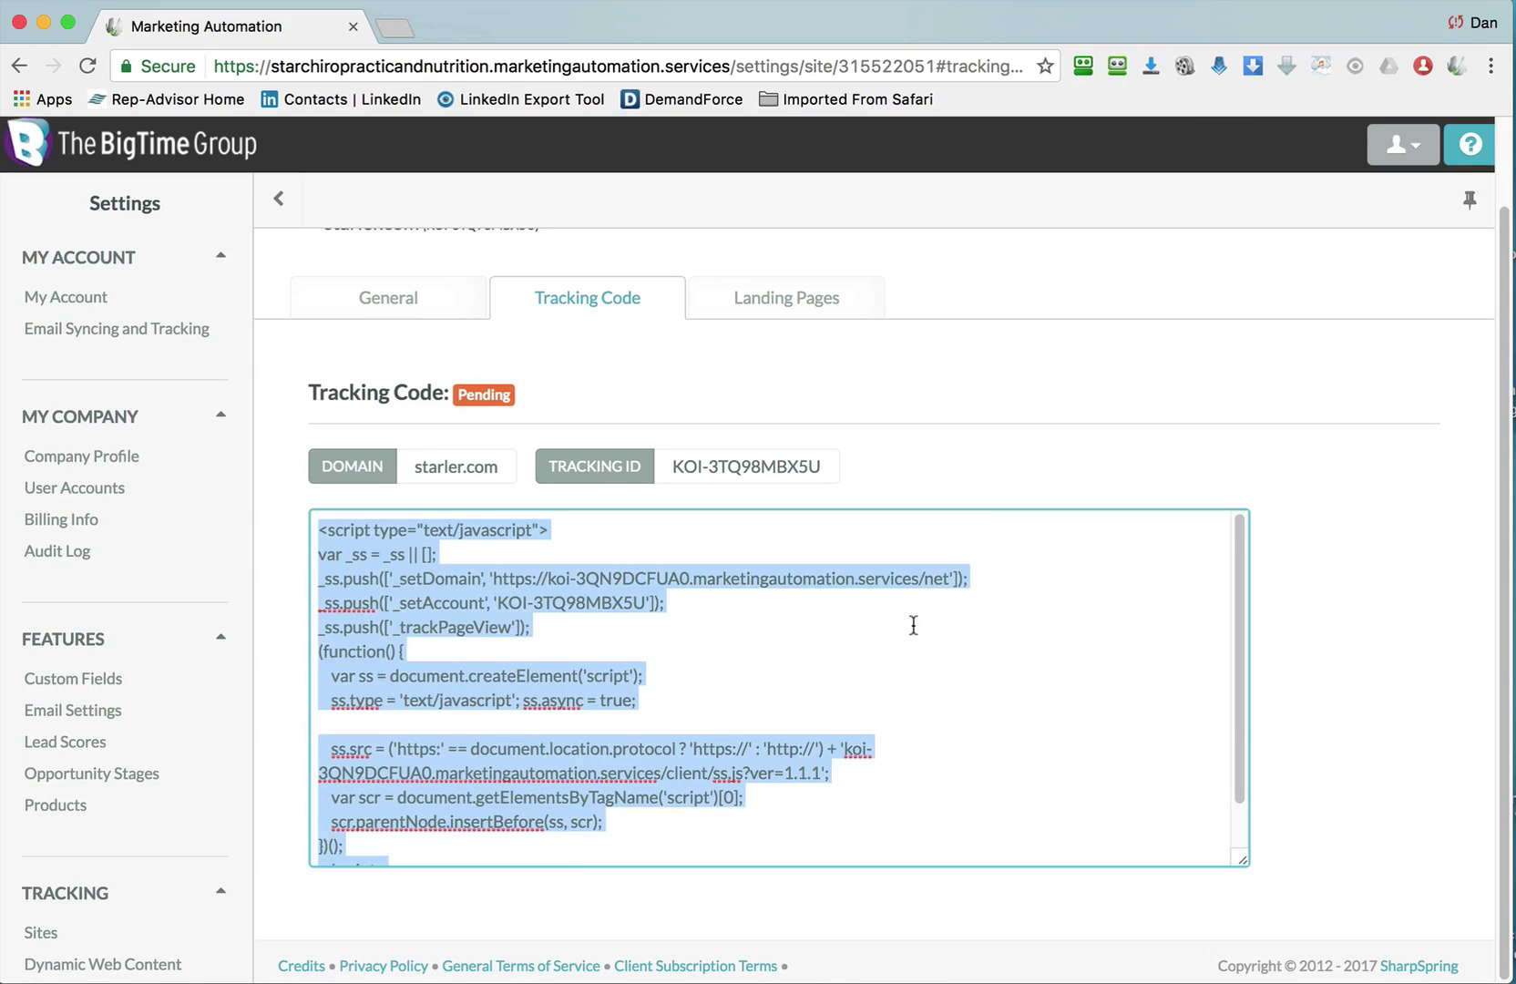